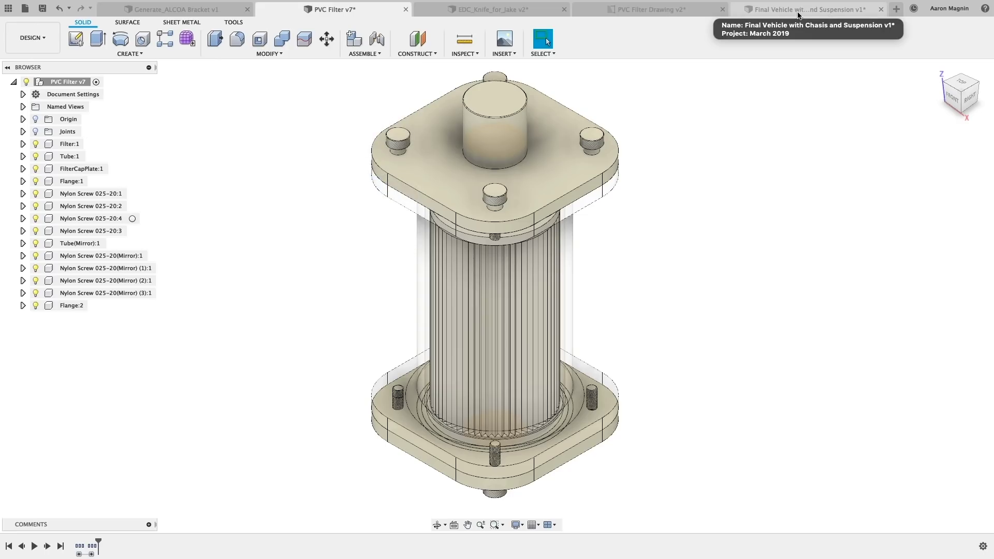
Save the PVC Filter design from the Quick Access toolbar so it becomes version v8
click(43, 9)
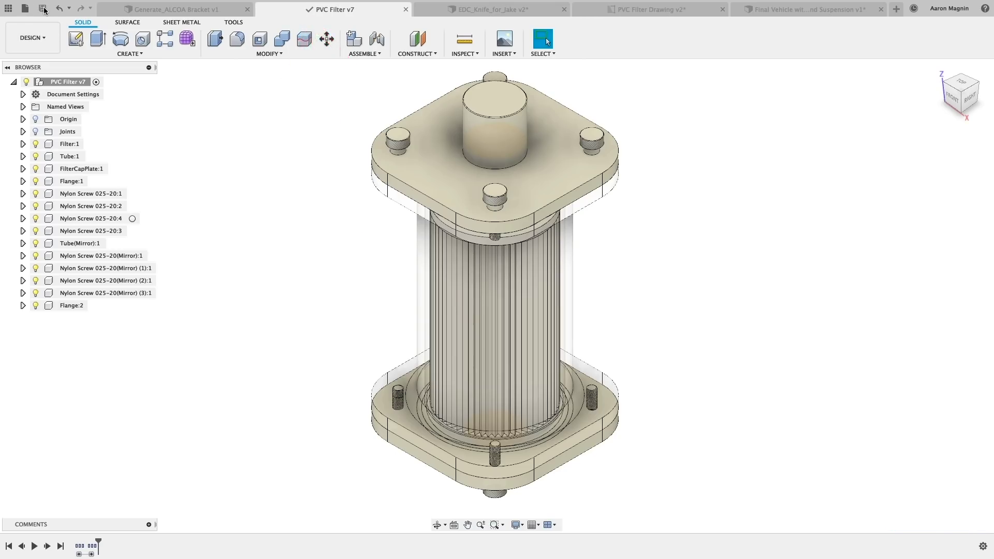
click(192, 13)
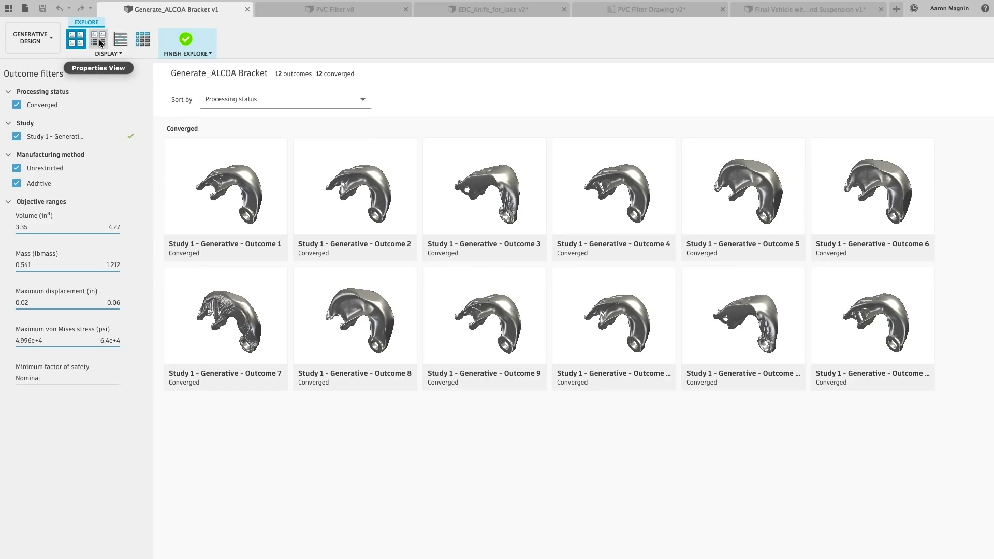
double_click(205, 198)
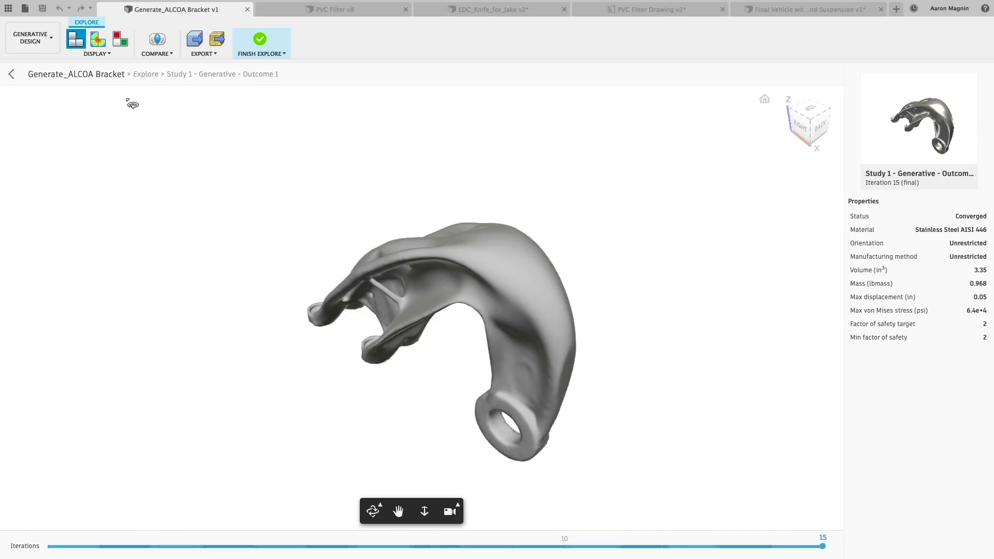
click(98, 41)
click(120, 39)
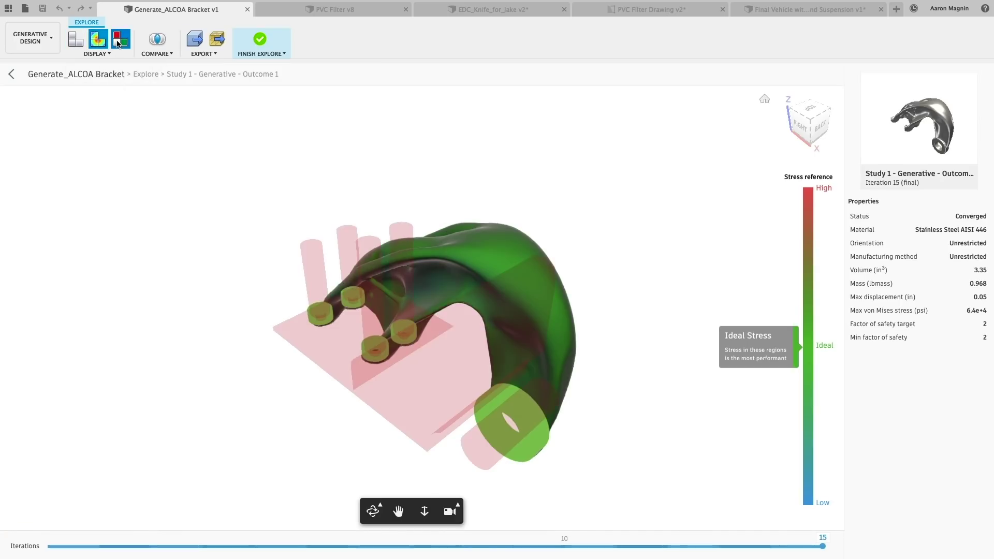
click(801, 129)
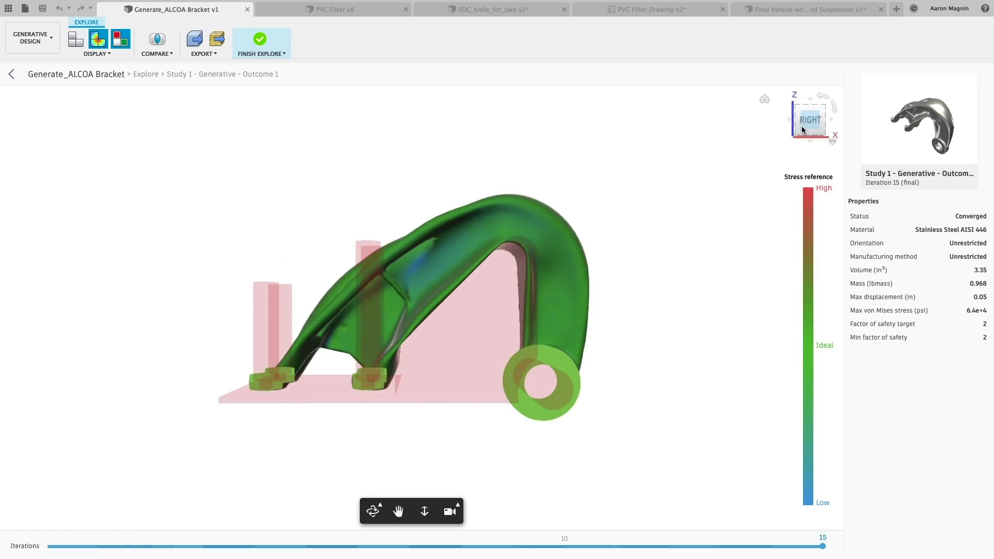
Add a size 1 taper-tapped NPT (PVC Pipe and Fitting) hole on the cylinder's top face
click(343, 10)
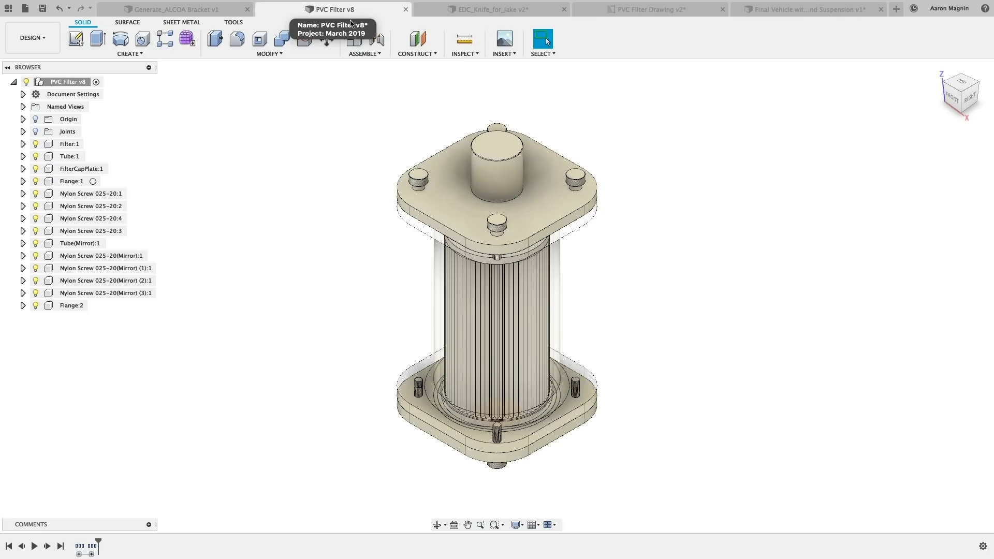
scroll(493, 142, up, 6)
key(h)
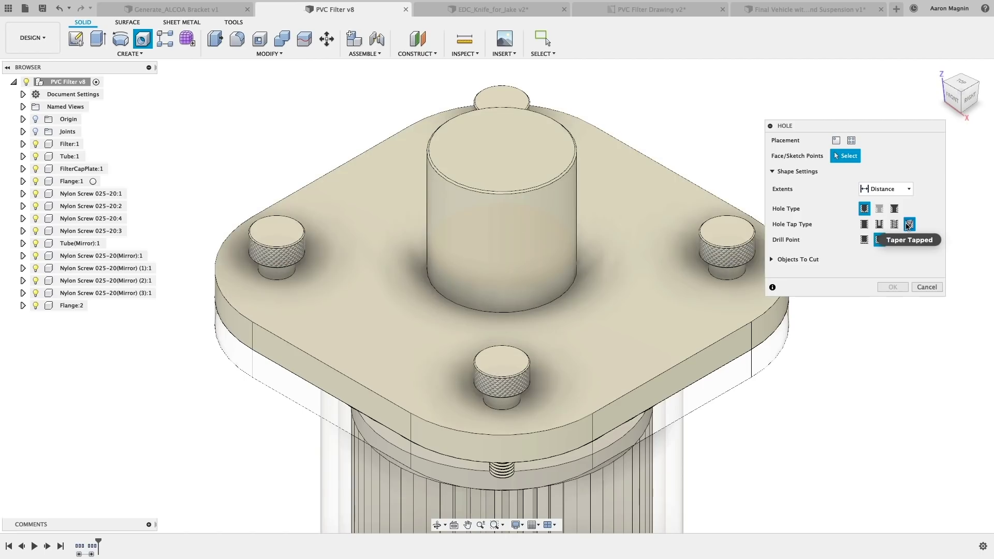
click(502, 150)
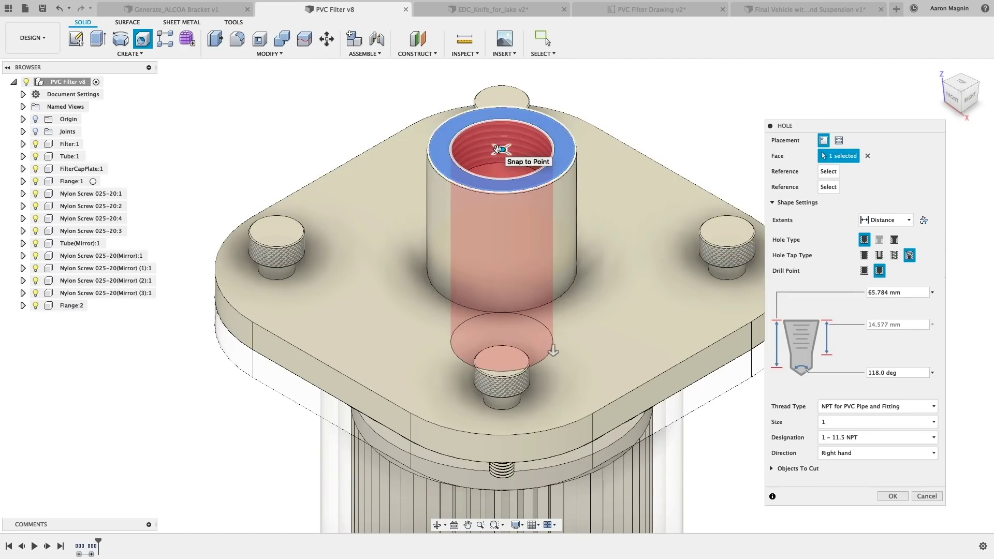
click(930, 406)
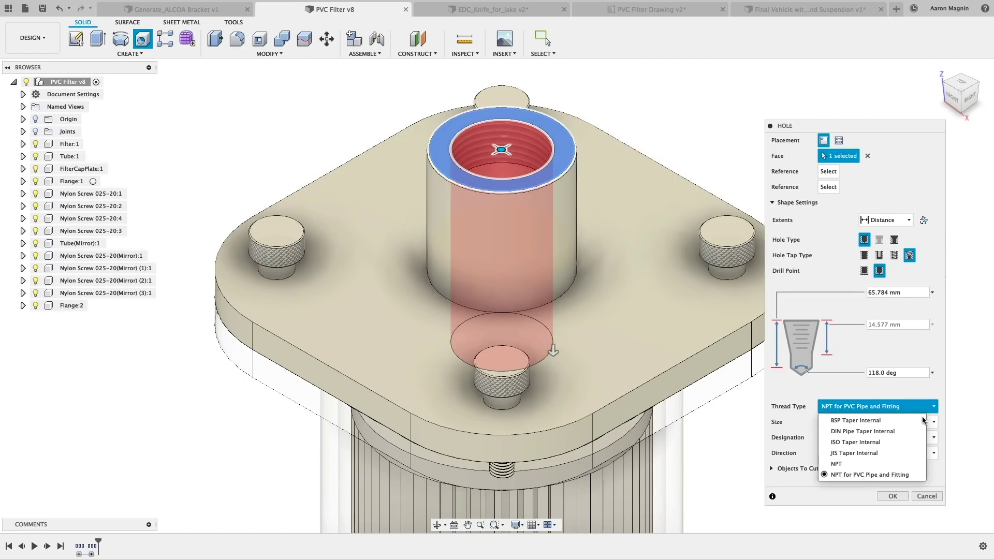
click(885, 473)
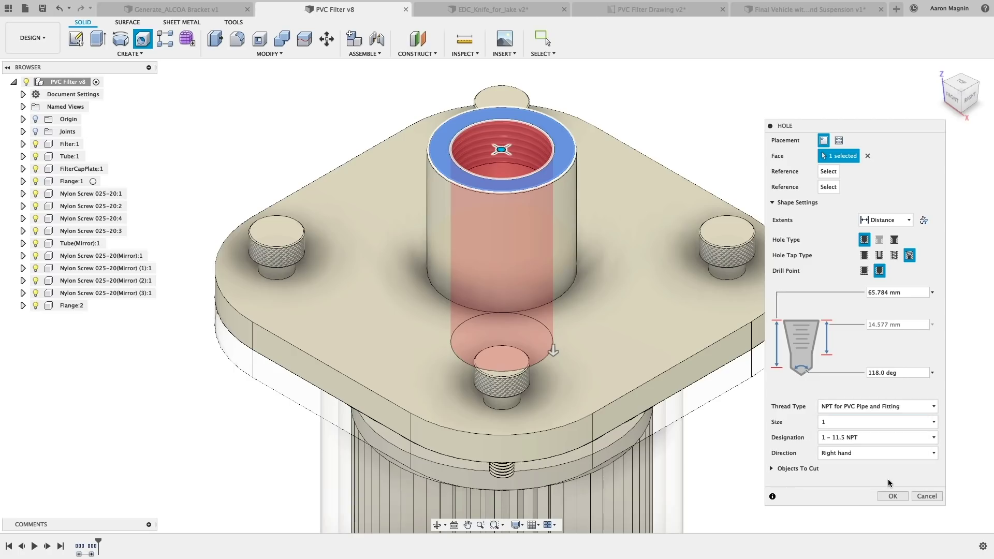
click(891, 496)
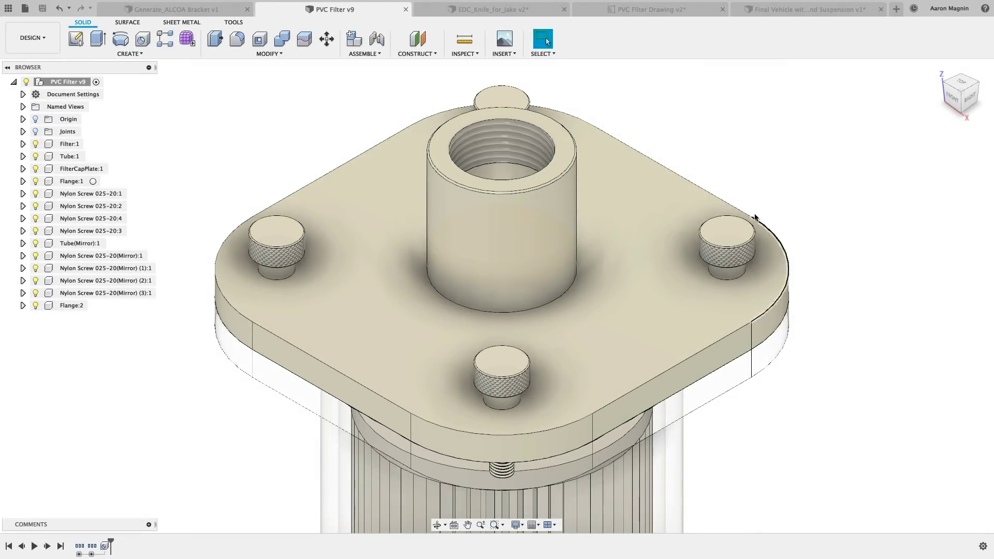
Update the out-of-date views in PVC Filter Drawing, then return to the v9 design
click(658, 13)
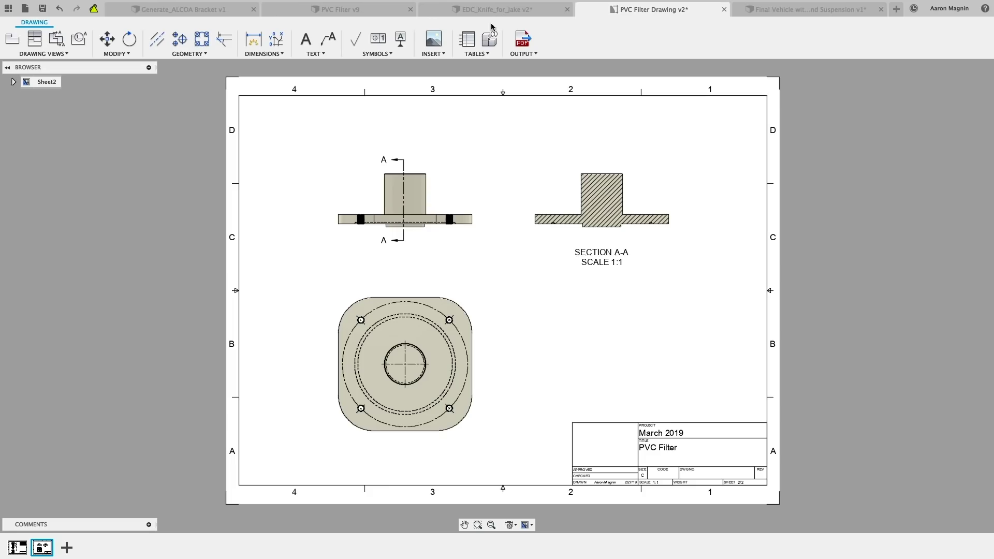
click(94, 10)
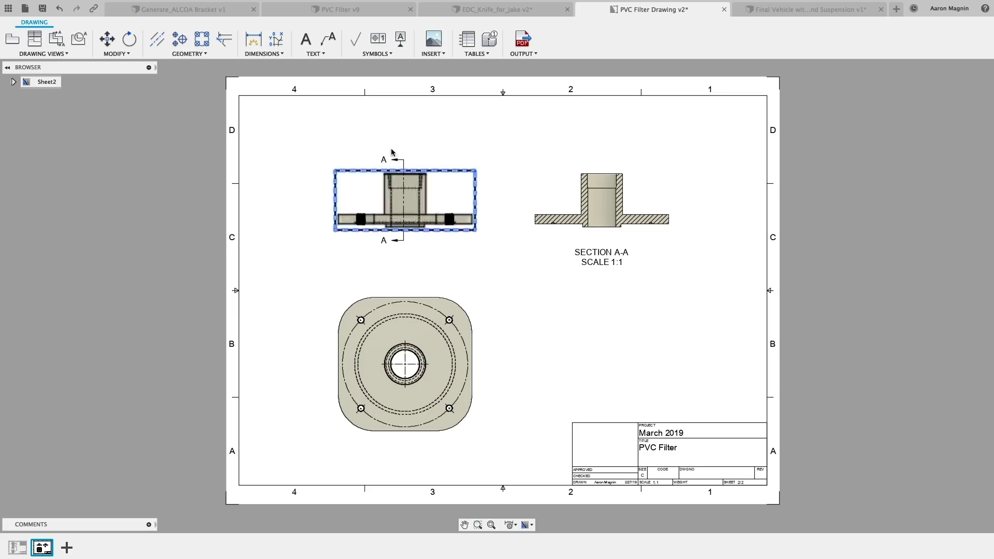
click(360, 12)
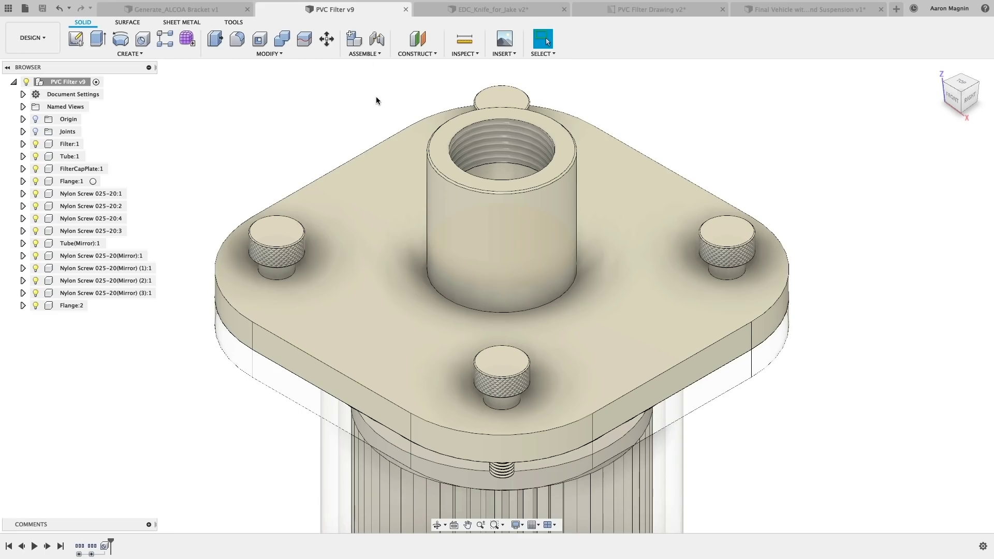
Fillet the flange rim's edge chain with a 0.5 mm radius
key(f)
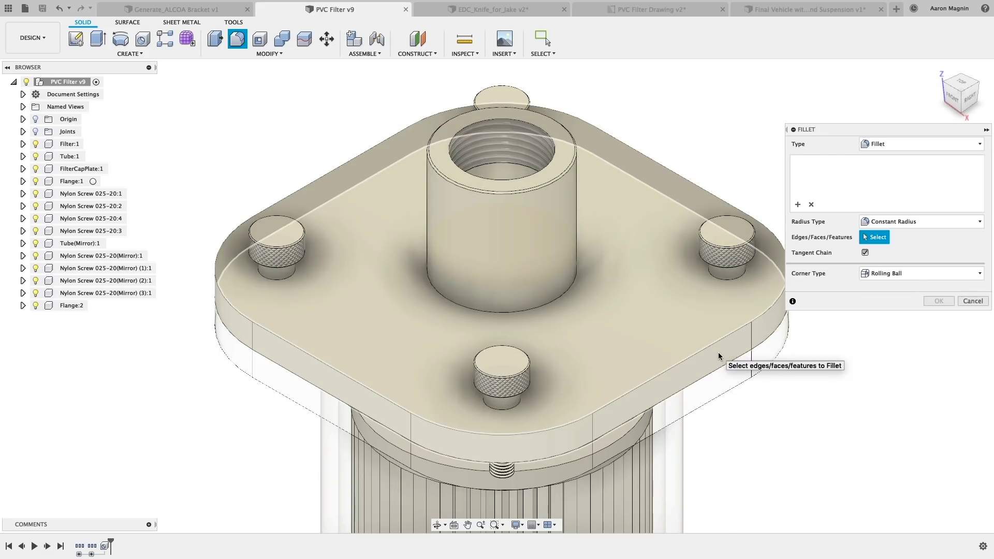
click(719, 352)
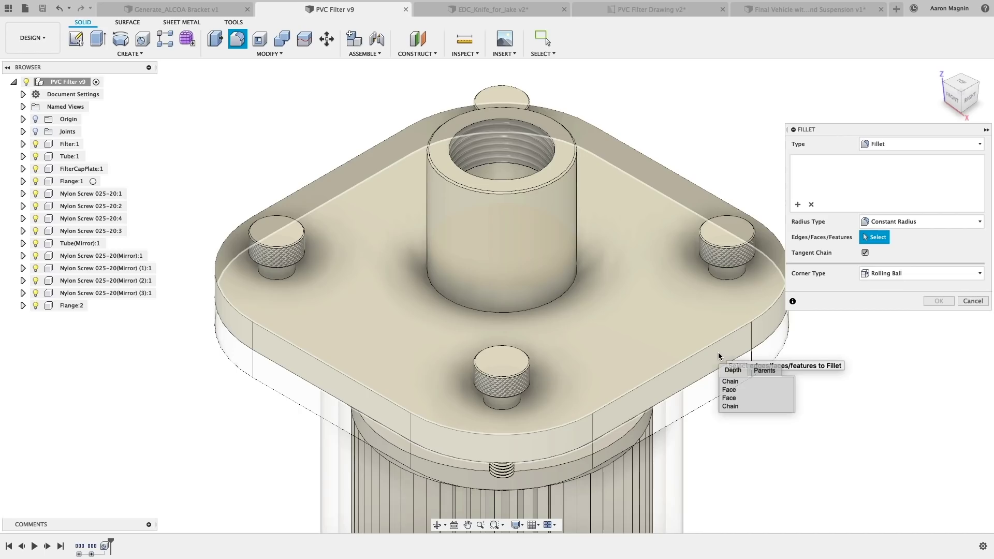
click(730, 382)
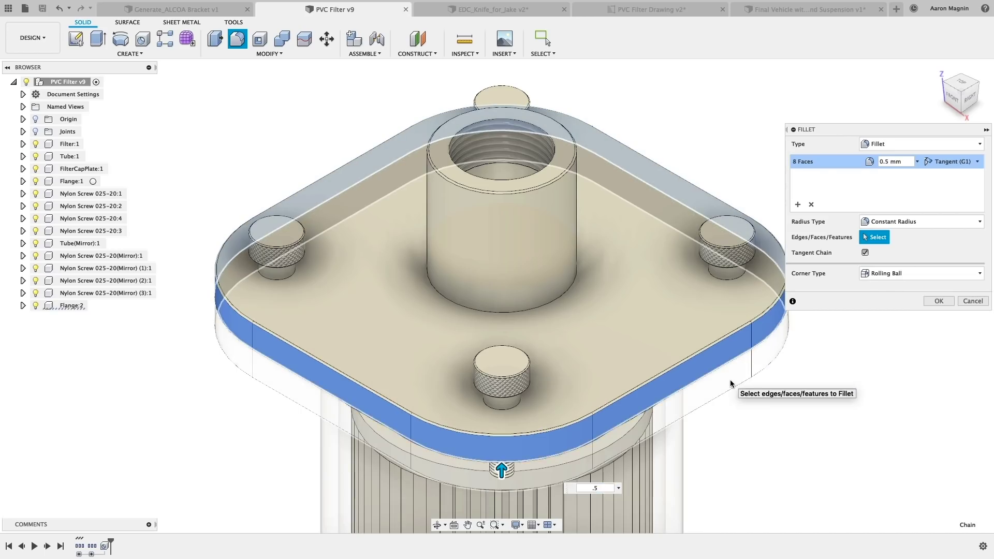
click(937, 301)
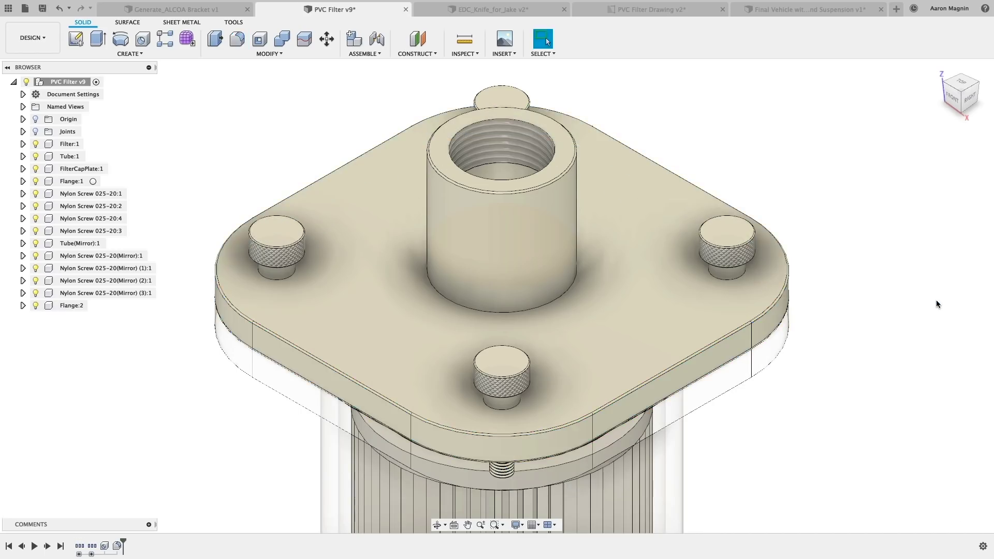
Open the chassis sketch in the Final Vehicle design for editing
click(865, 12)
right_click(129, 545)
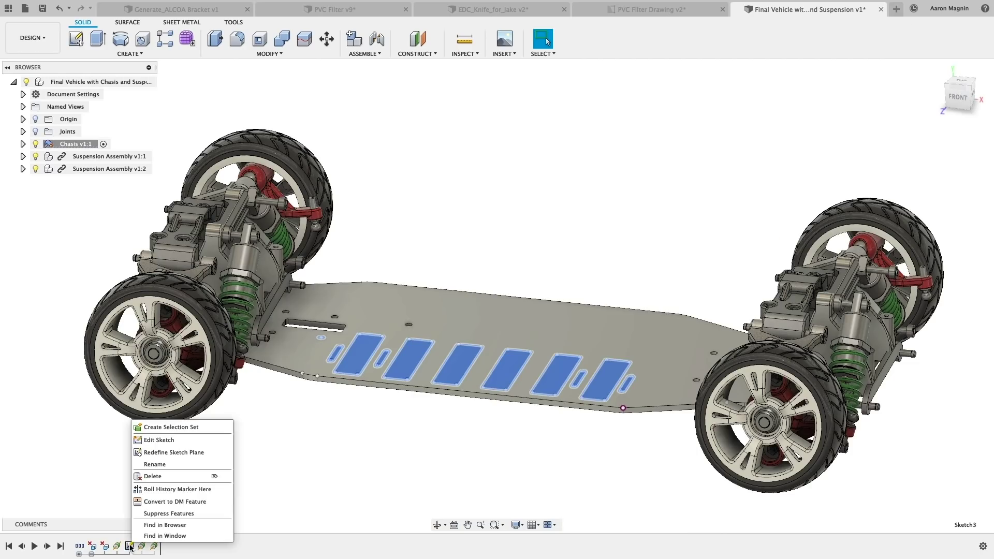
click(155, 440)
Mirror the left-half slot cutouts across the chassis centre line
text(smirror)
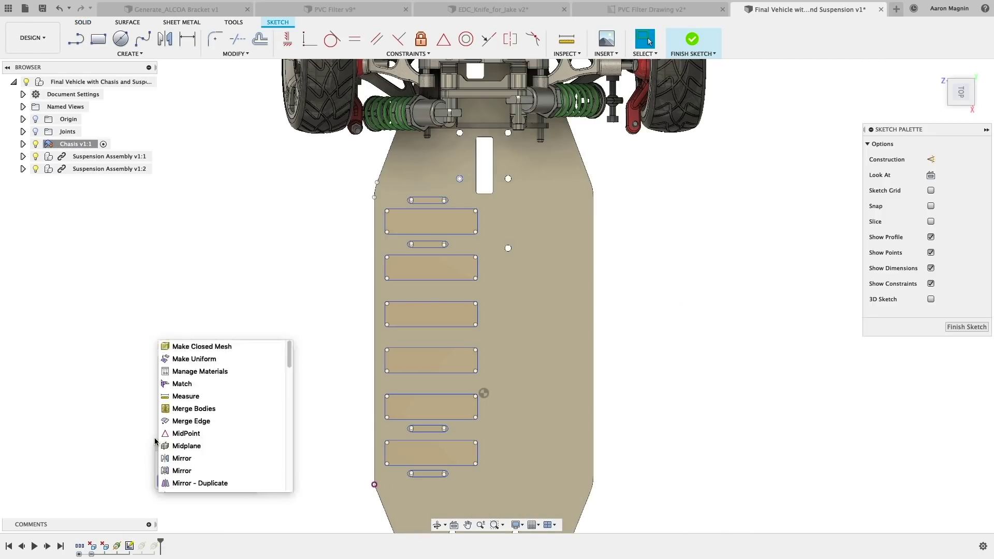
key(Return)
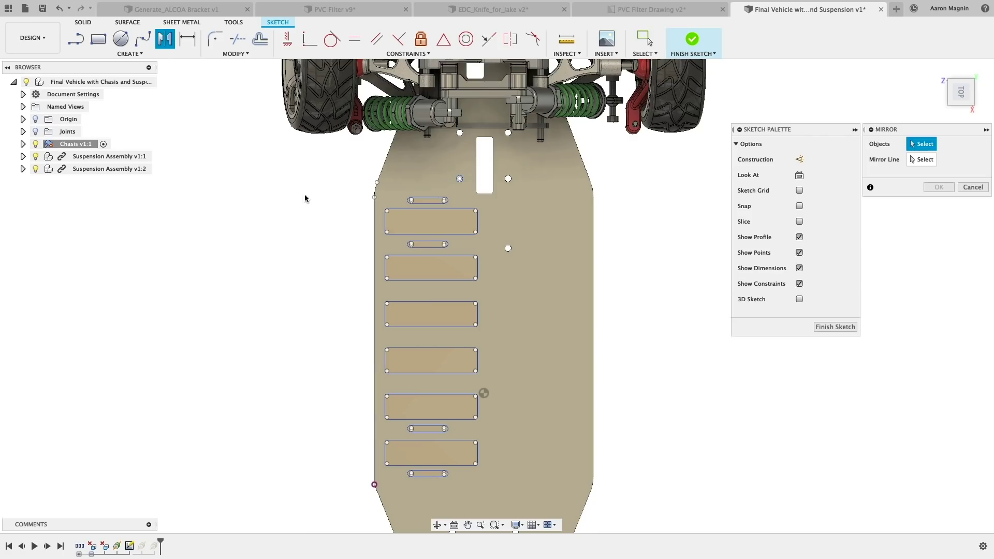
drag(306, 198, 487, 515)
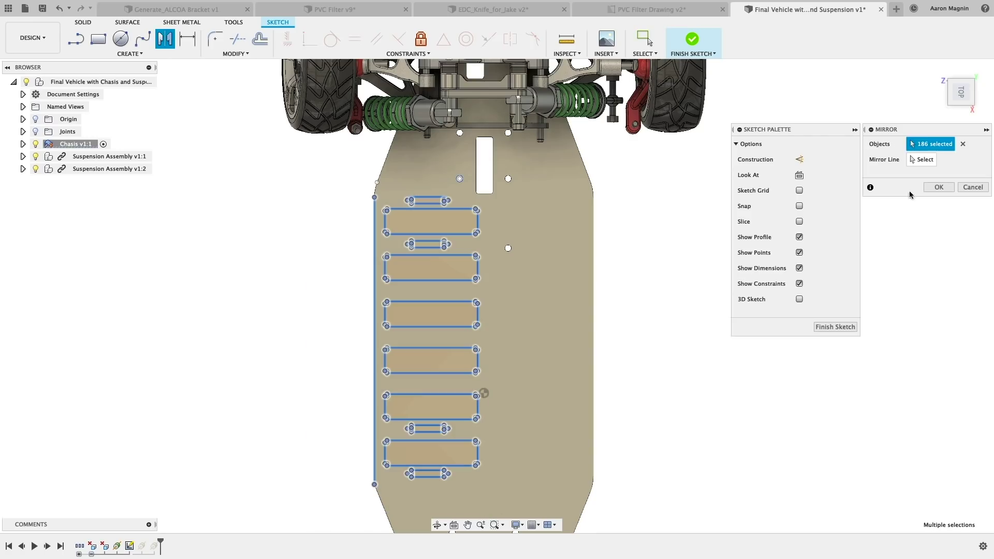
click(923, 160)
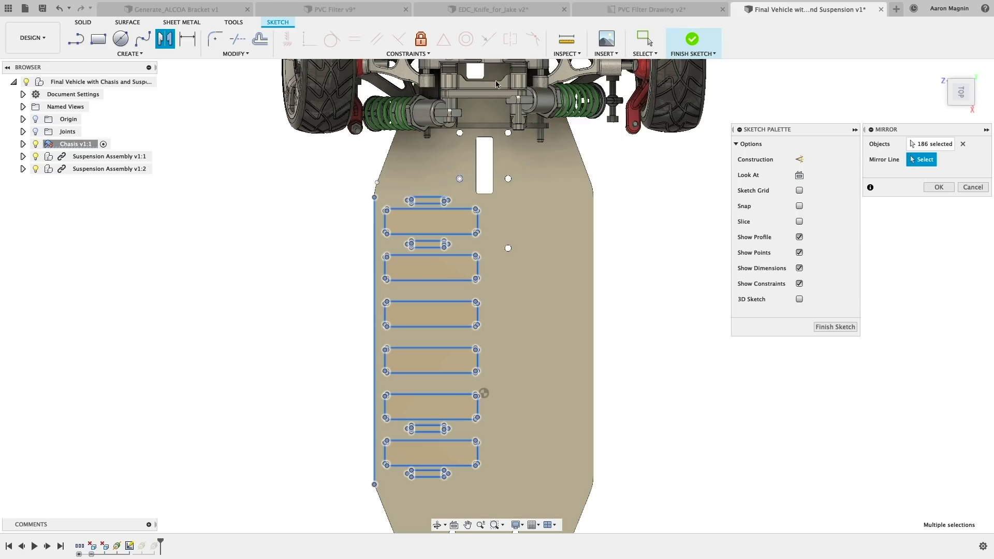
middle_drag(484, 74, 487, 163)
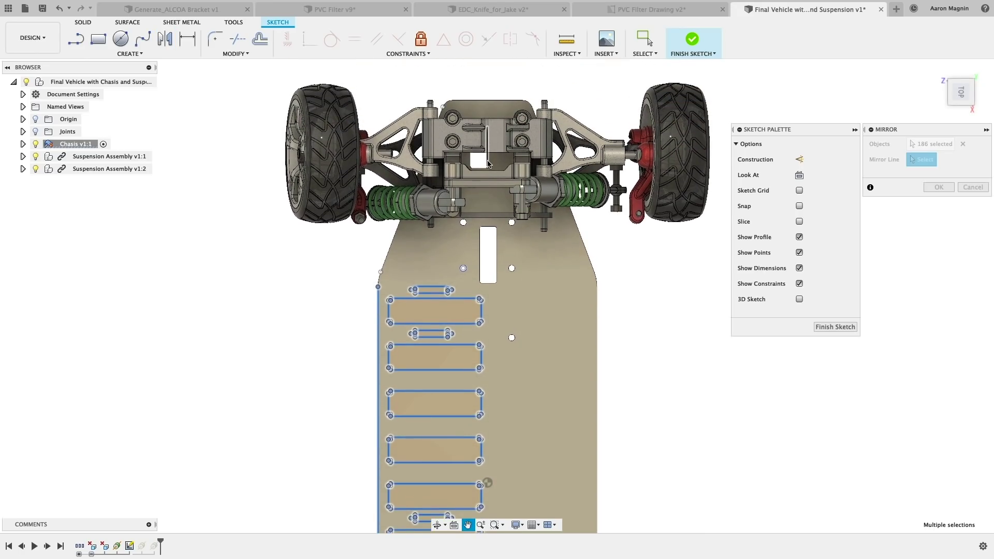
click(487, 163)
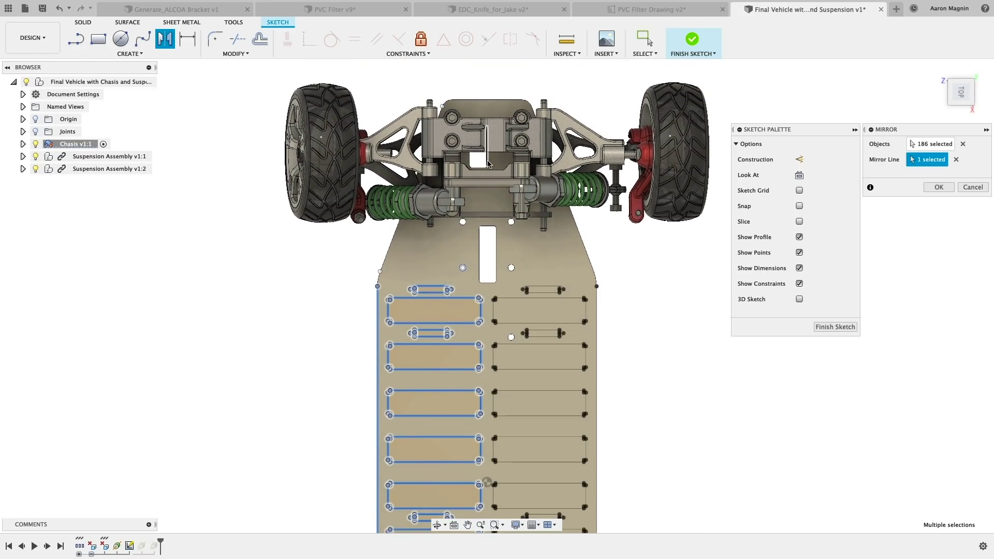
click(938, 187)
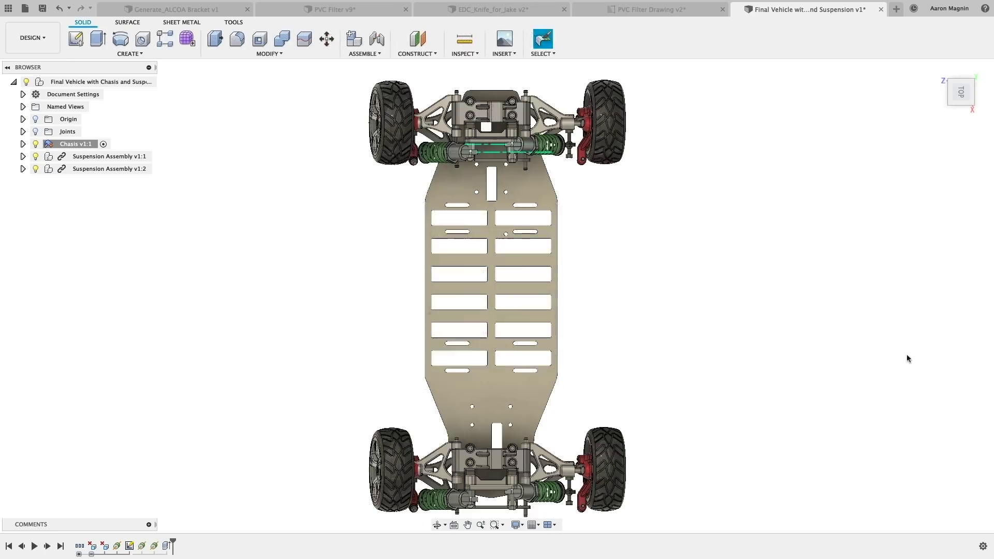
shift+middle_drag(907, 359, 694, 240)
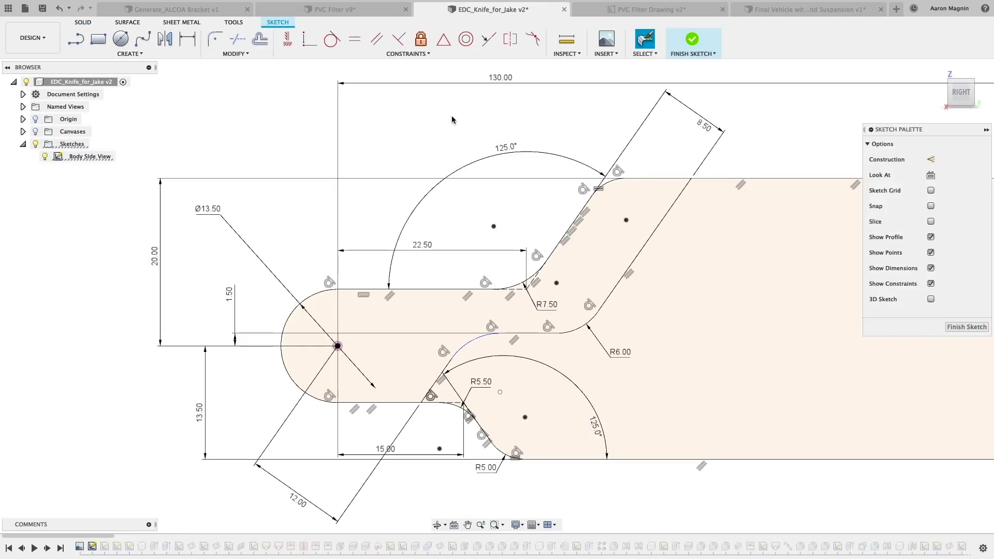
Offset the knife profile outline by 2.5 mm and move its dimension clear
click(453, 288)
drag(452, 288, 453, 263)
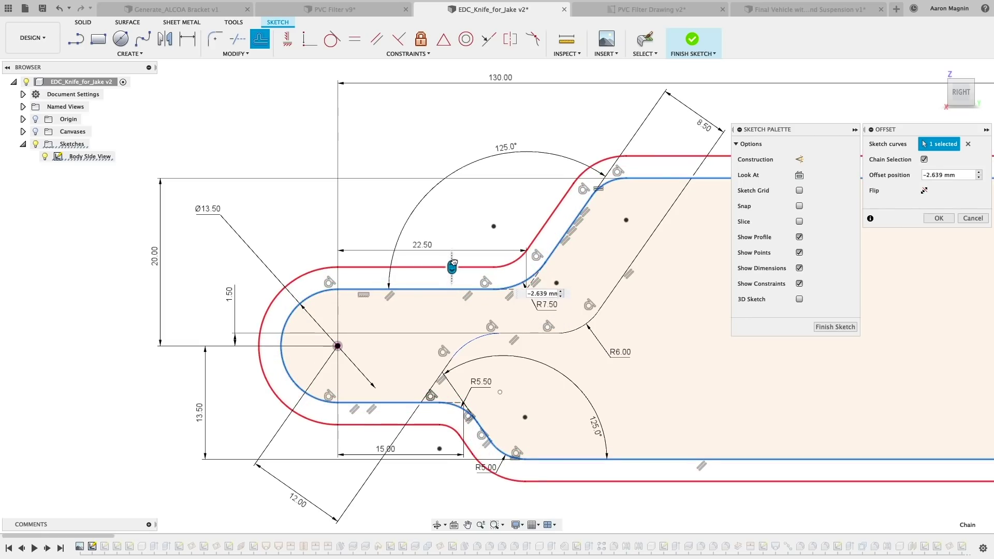
text(-2.5)
key(Return)
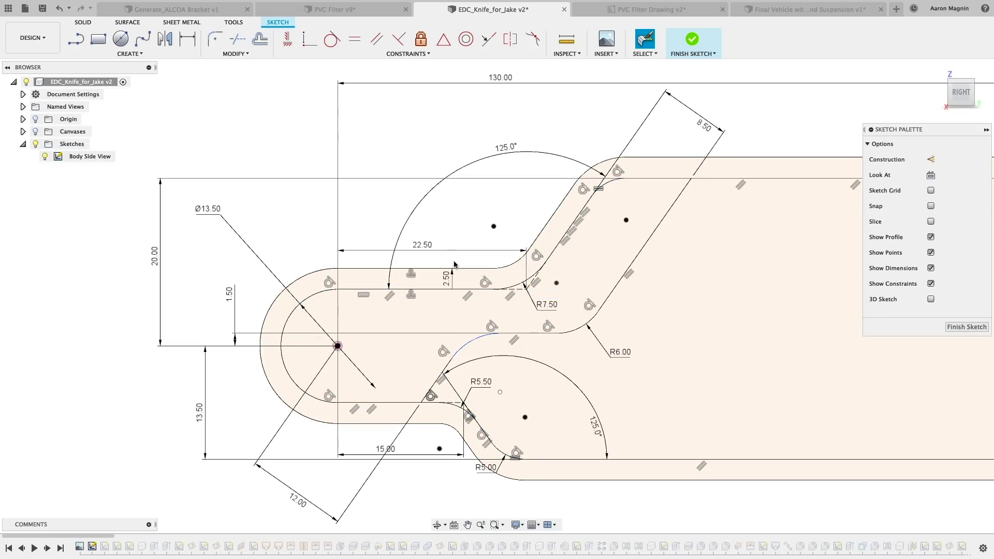
drag(447, 275, 235, 145)
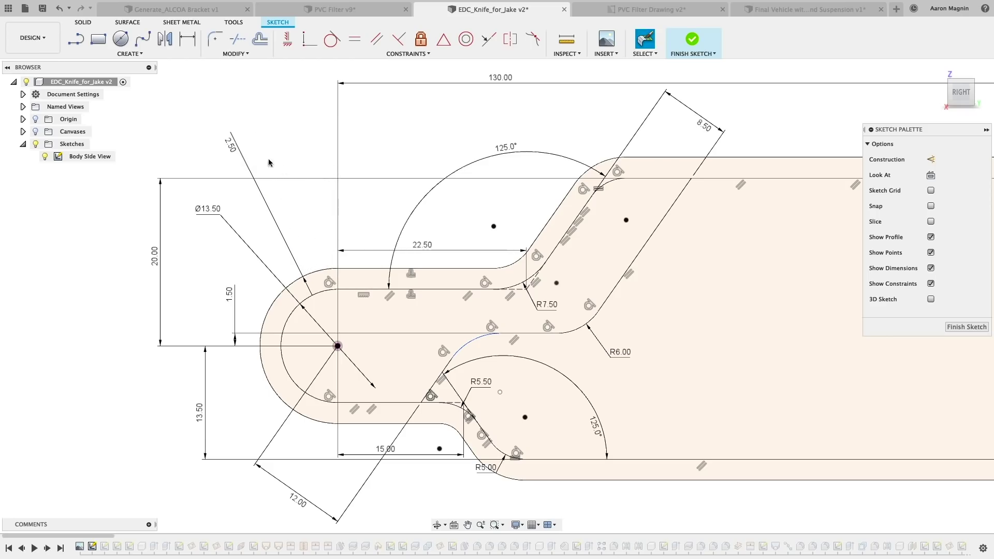
Hide the sketch dimensions and finish the Body Side View sketch
click(931, 269)
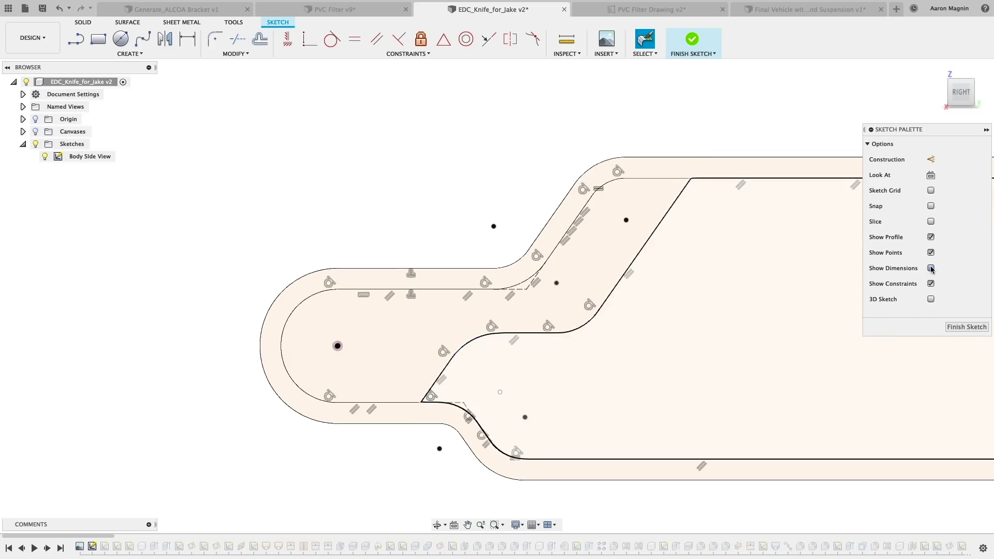
click(733, 325)
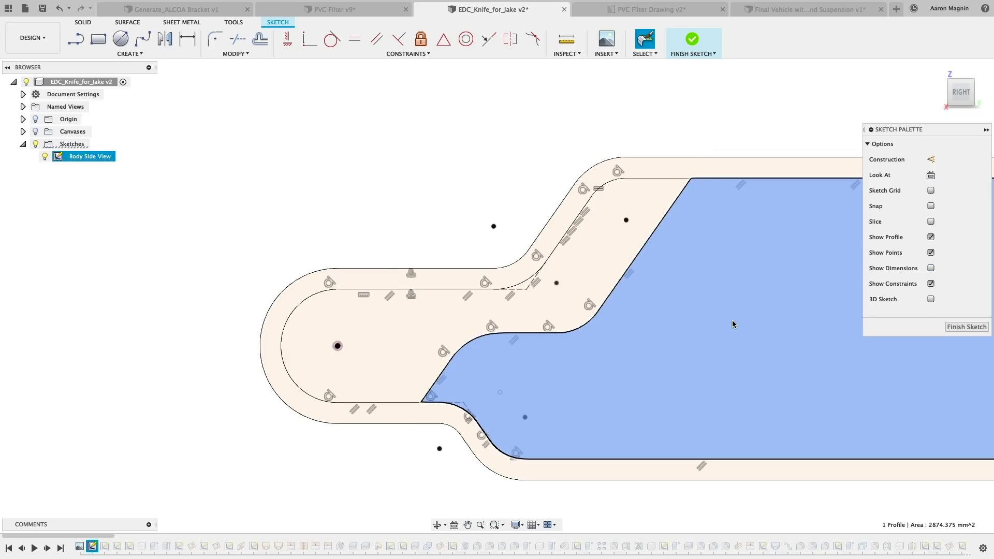
key(F6)
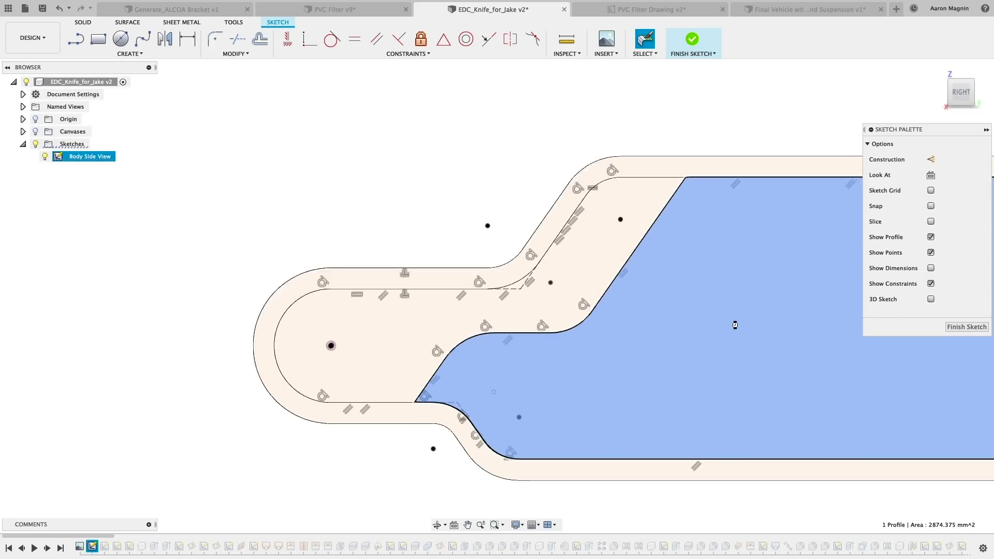
key(Return)
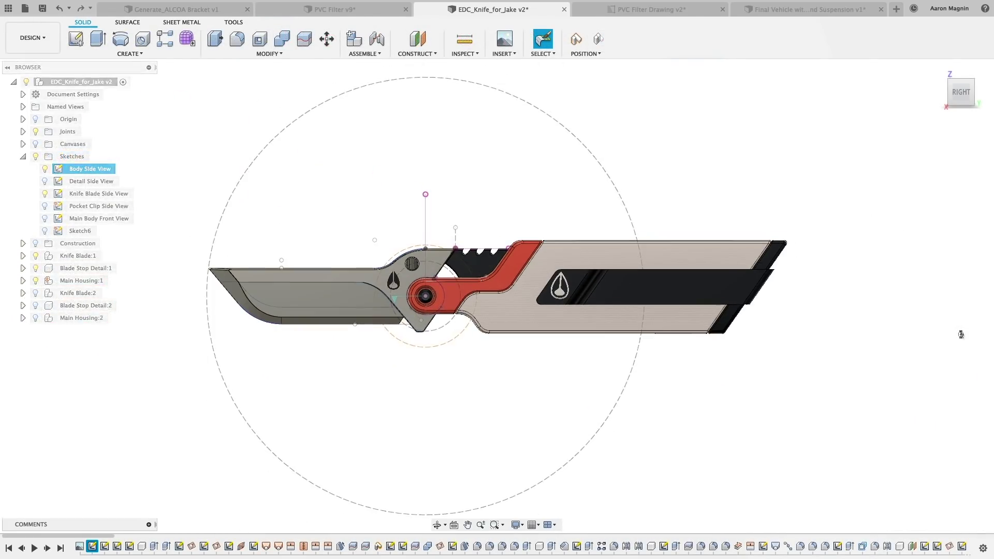
mouse_move(958, 329)
shift+middle_down()
mouse_move(803, 370)
mouse_move(711, 321)
shift+middle_up()
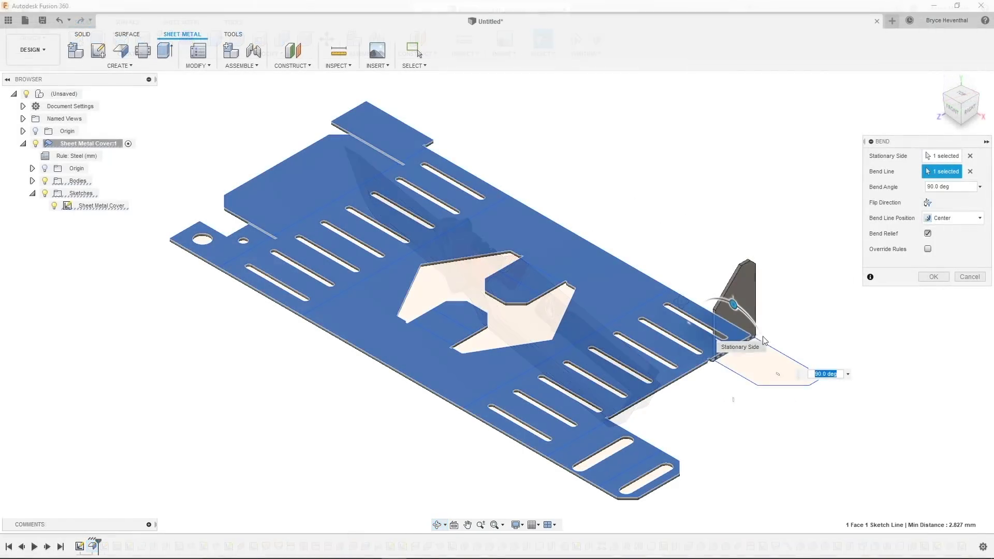
Bend the end flap downward with flipped direction, then bend the lower tab
click(928, 203)
click(933, 276)
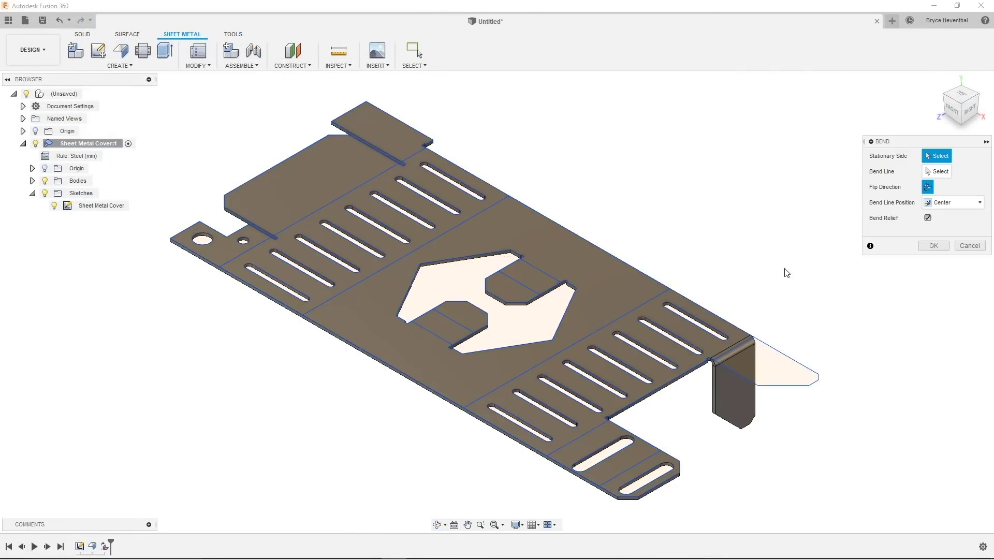
click(639, 457)
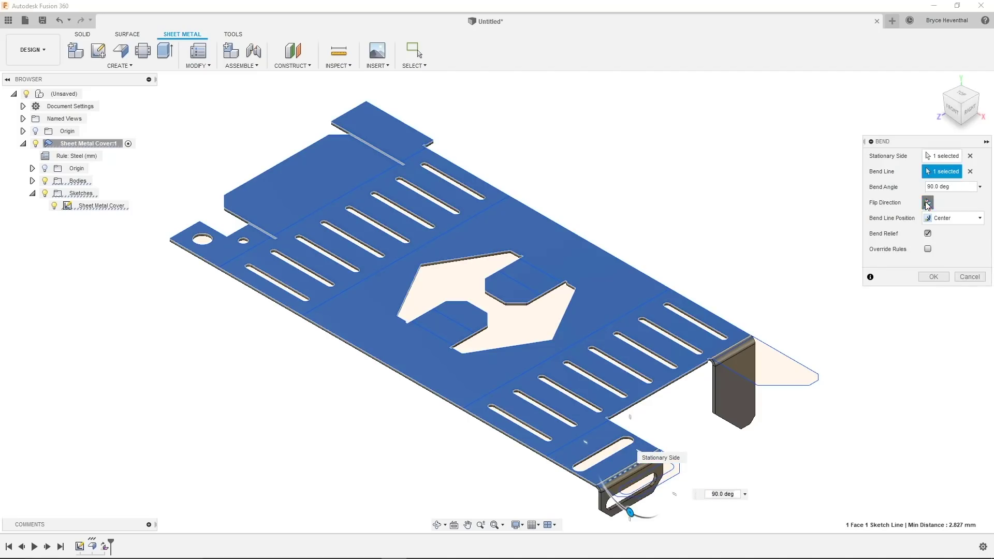
click(933, 276)
Repeat the bend on the next bend line with the slotted face kept fixed
right_click(932, 278)
click(930, 248)
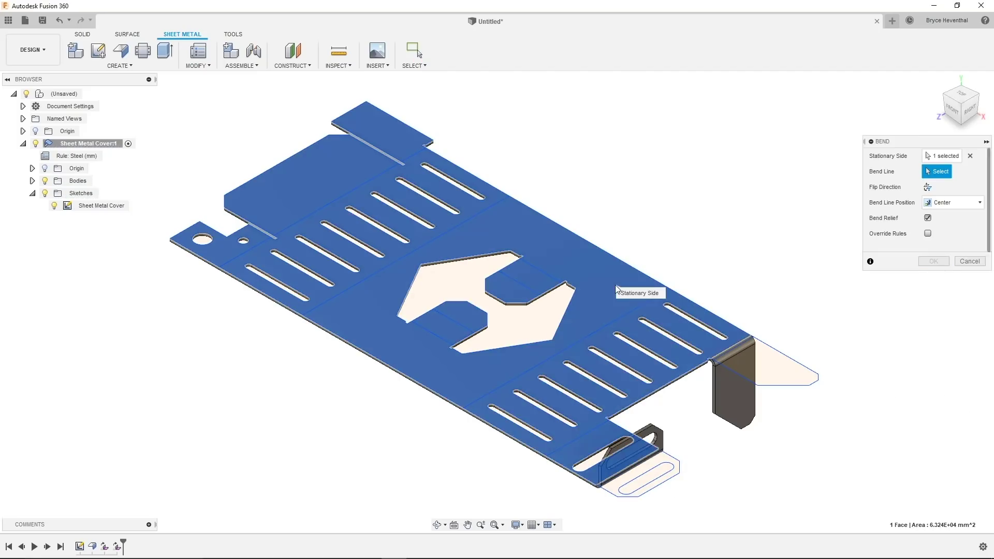
click(622, 316)
click(932, 277)
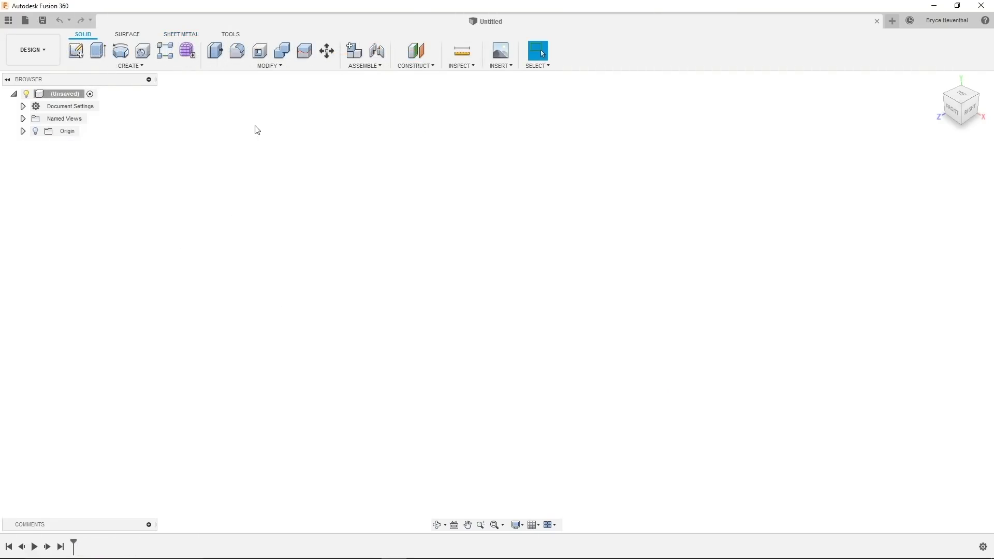
click(191, 36)
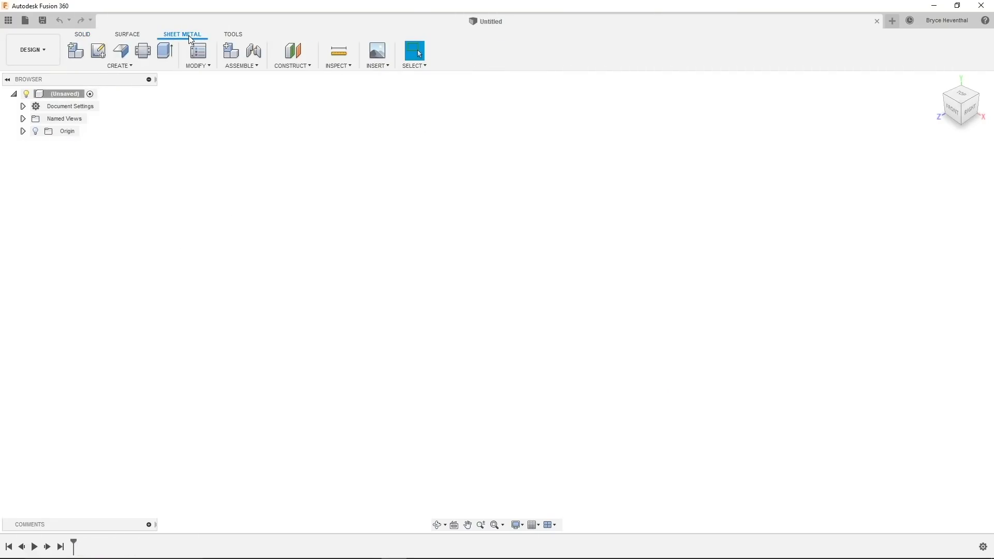
Create a new sheet metal component named Sheet Metal Cover using the Steel (mm) rule
click(75, 50)
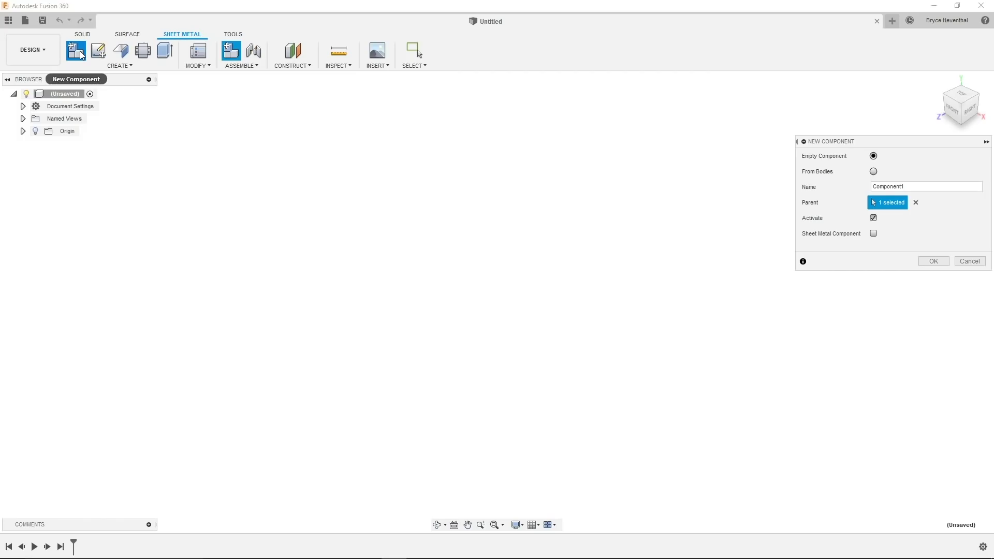
click(873, 234)
click(883, 266)
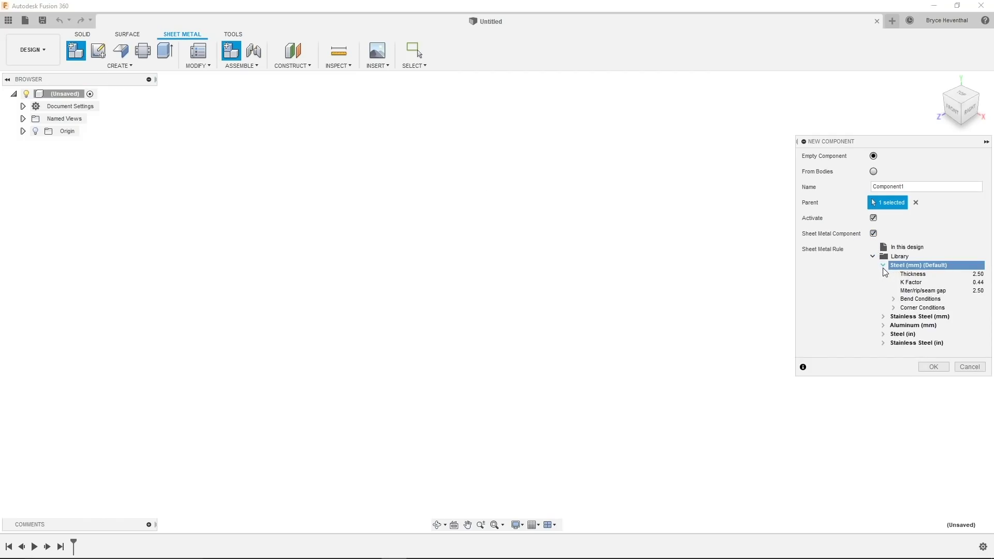
double_click(914, 187)
text(Sheet Metal Cover)
click(938, 367)
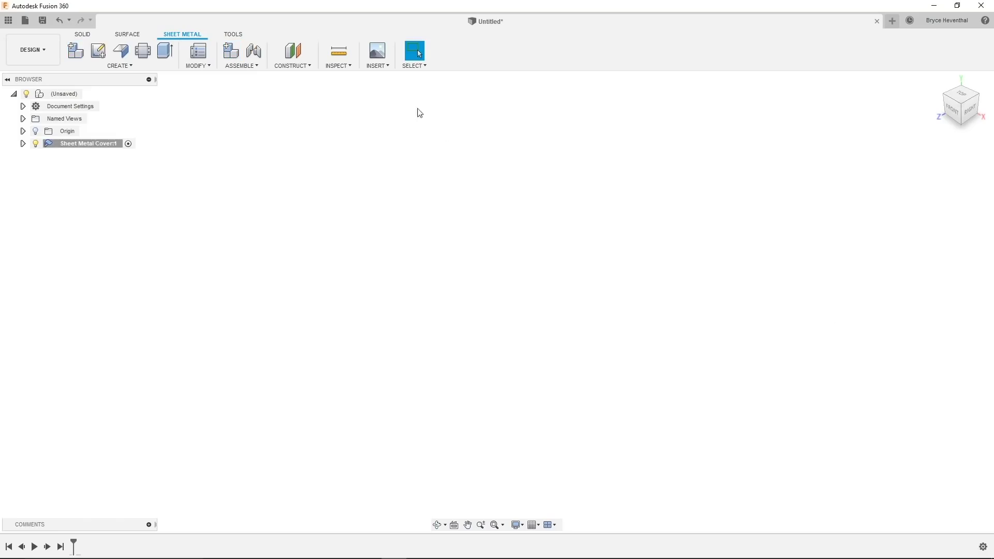
Insert Sheet Metal Cover.dxf as a DXF placed on the XZ plane
click(381, 69)
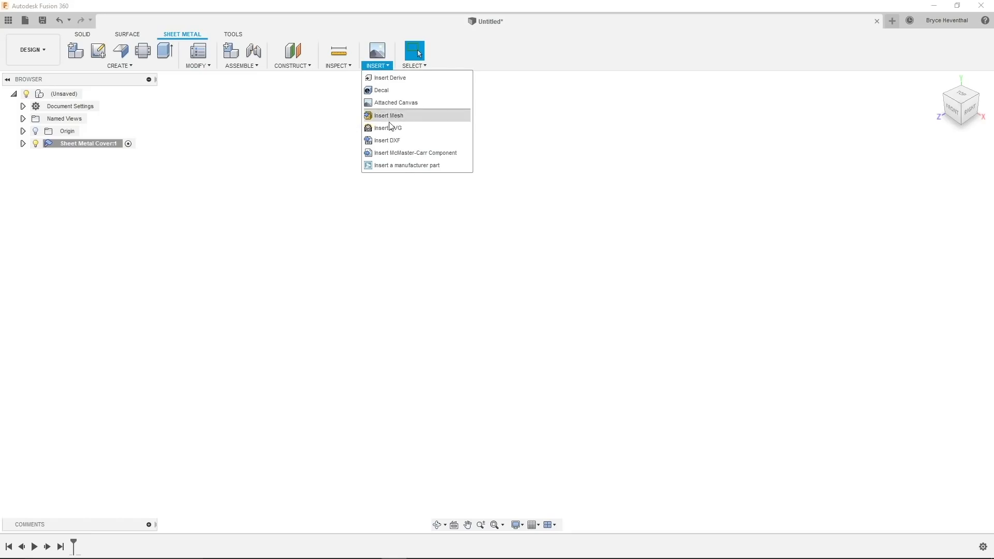
click(392, 141)
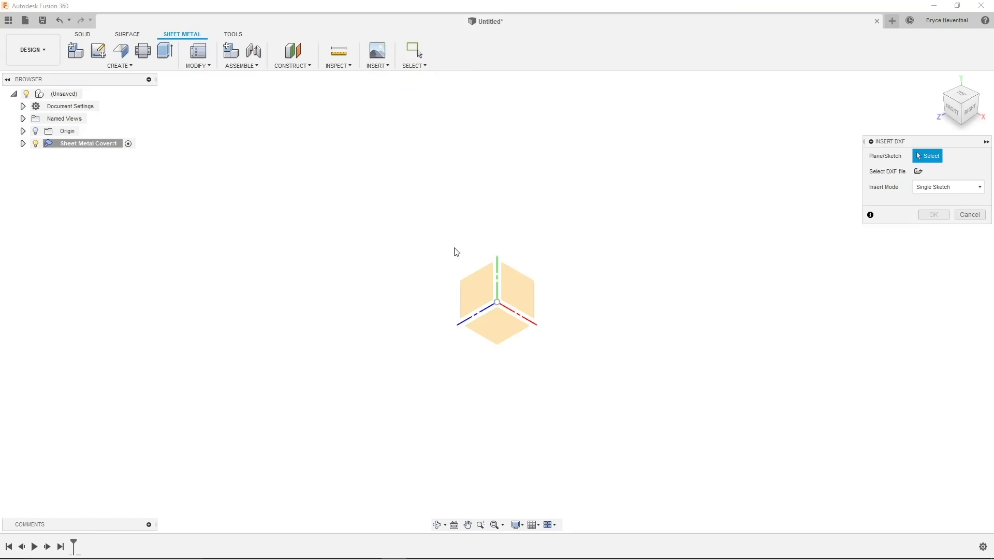
click(503, 326)
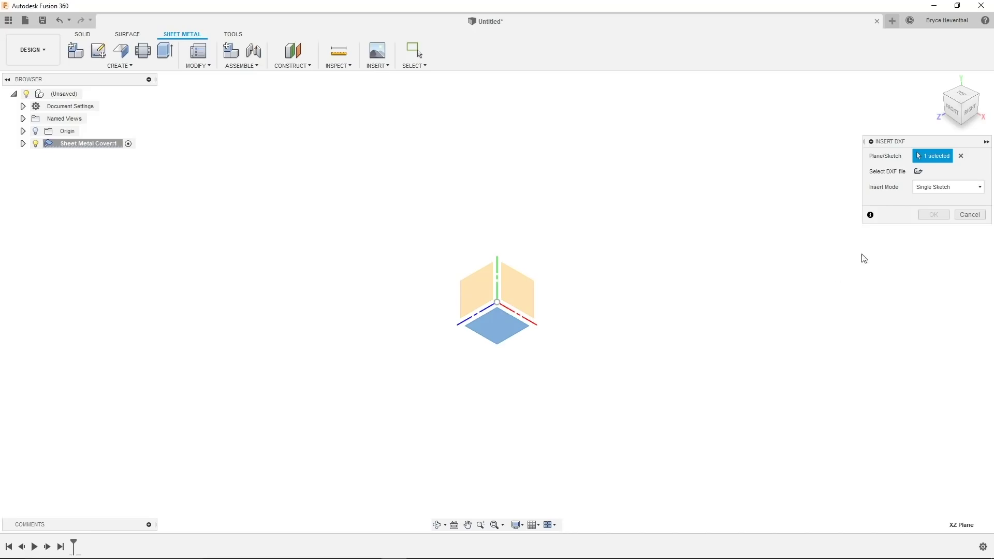
click(918, 171)
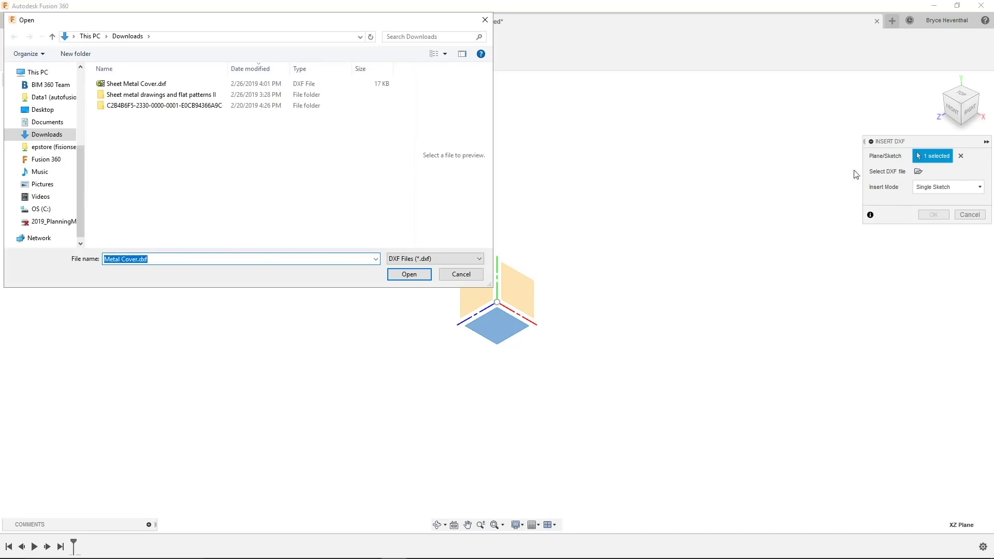
click(317, 84)
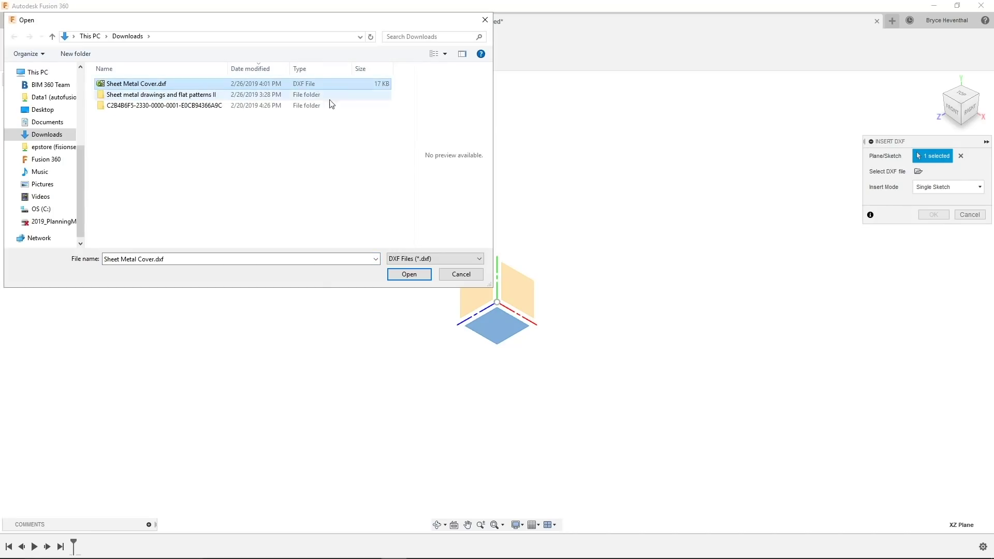
click(407, 274)
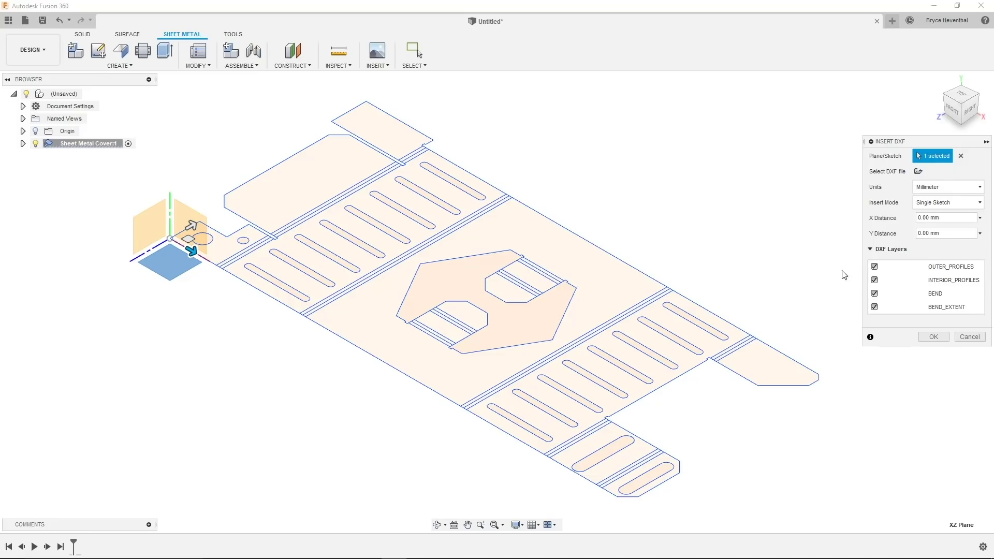
Exclude the BEND_EXTENT layer from the import, keeping OUTER_PROFILES on
click(875, 267)
click(875, 267)
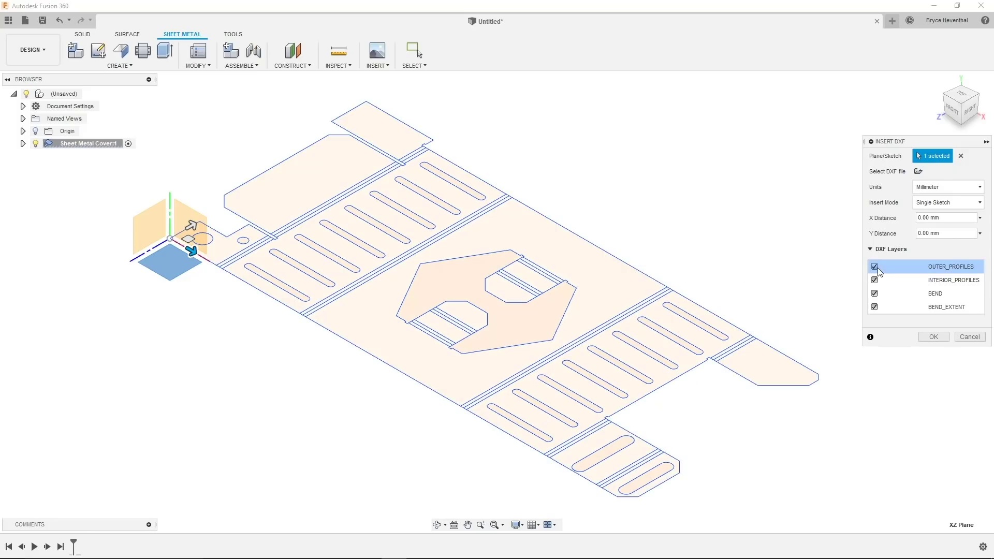
click(875, 307)
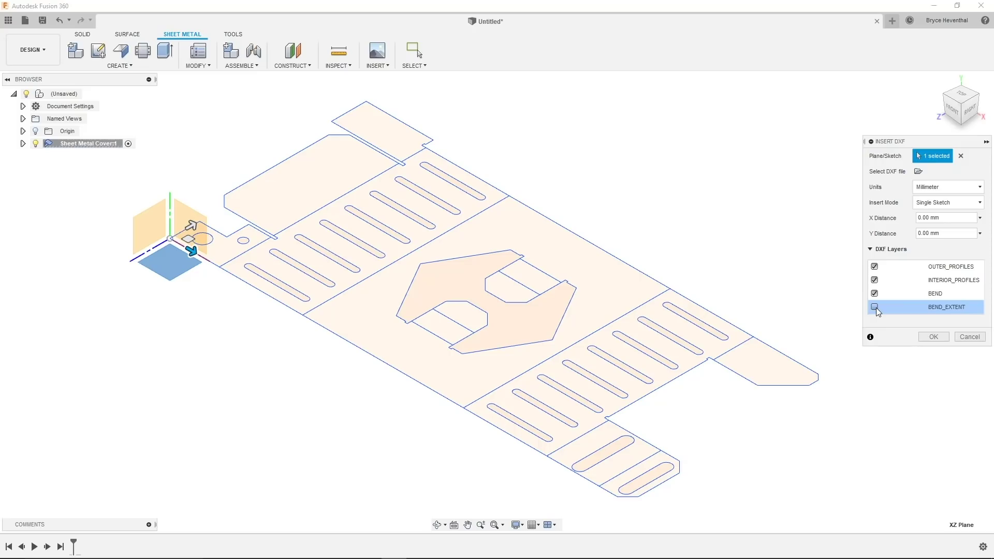
Confirm the DXF import and build a flange sheet from all nine flat-pattern profiles
click(933, 337)
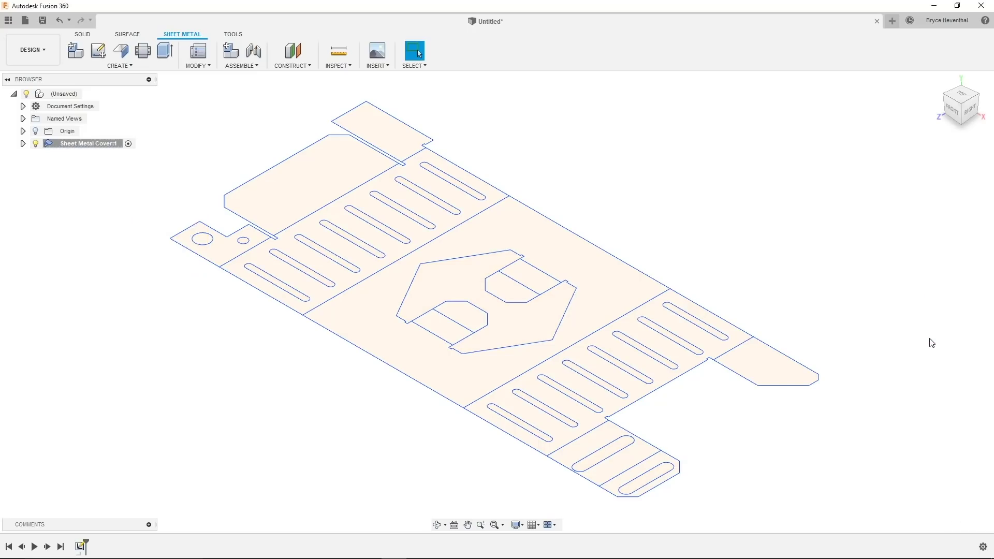
click(130, 66)
click(112, 103)
click(215, 234)
click(301, 176)
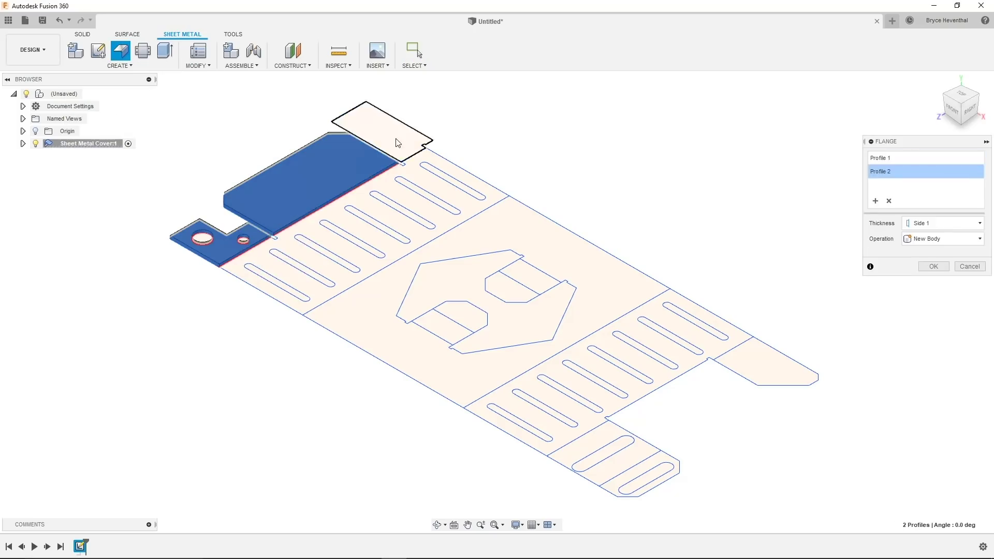
click(384, 124)
click(362, 217)
click(595, 233)
click(447, 332)
click(539, 389)
click(626, 463)
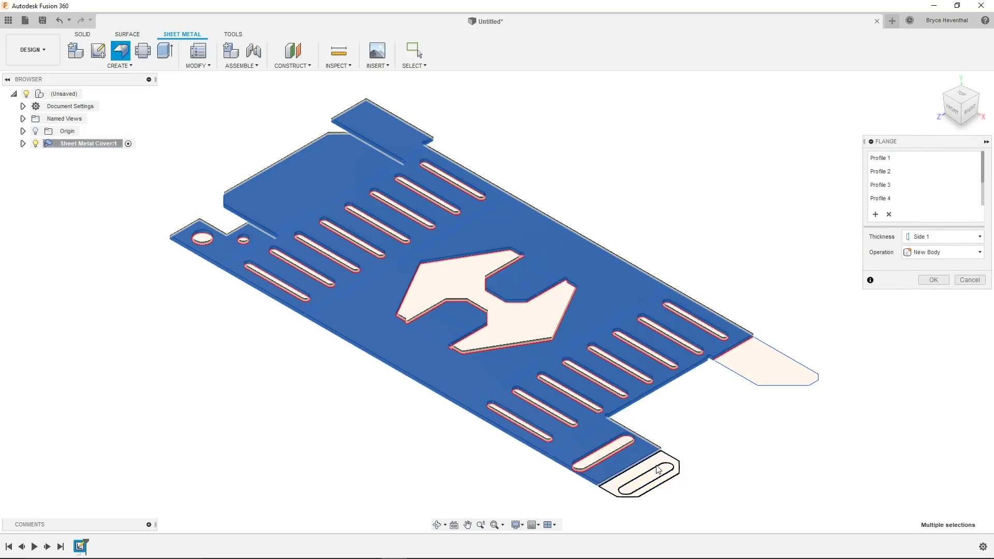
click(765, 376)
click(934, 280)
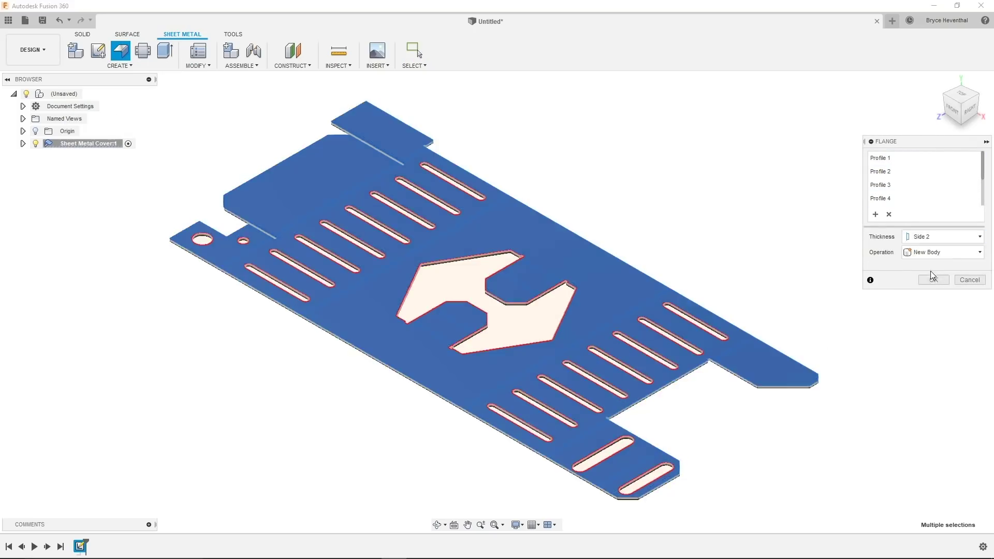
Expand Sheet Metal Cover's Sketches folder and make its sketch lines visible
click(23, 143)
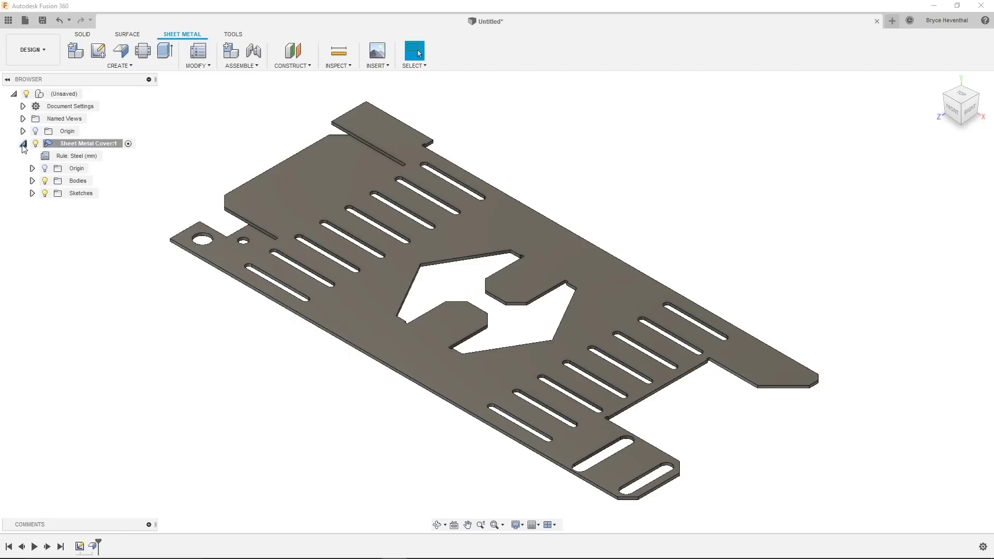
click(33, 194)
click(54, 206)
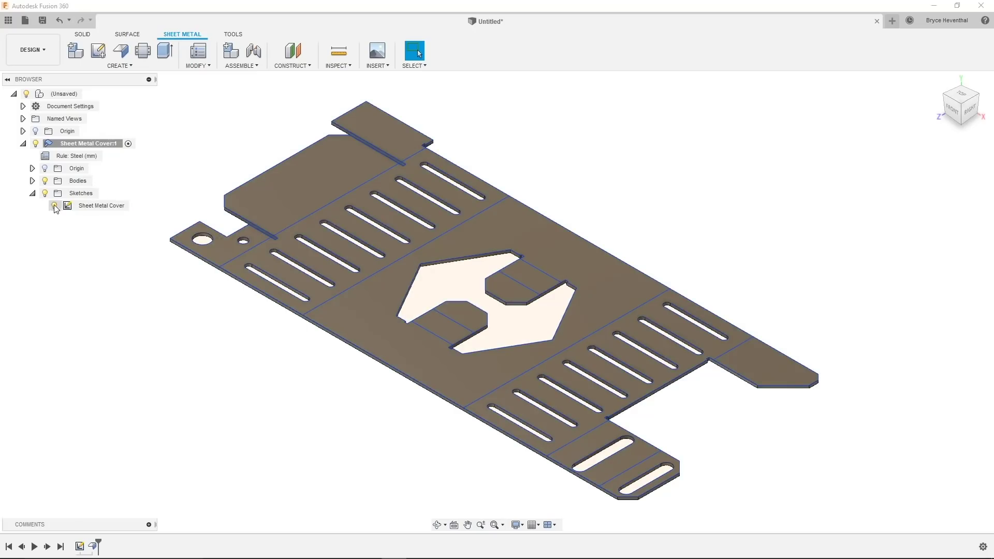
click(116, 67)
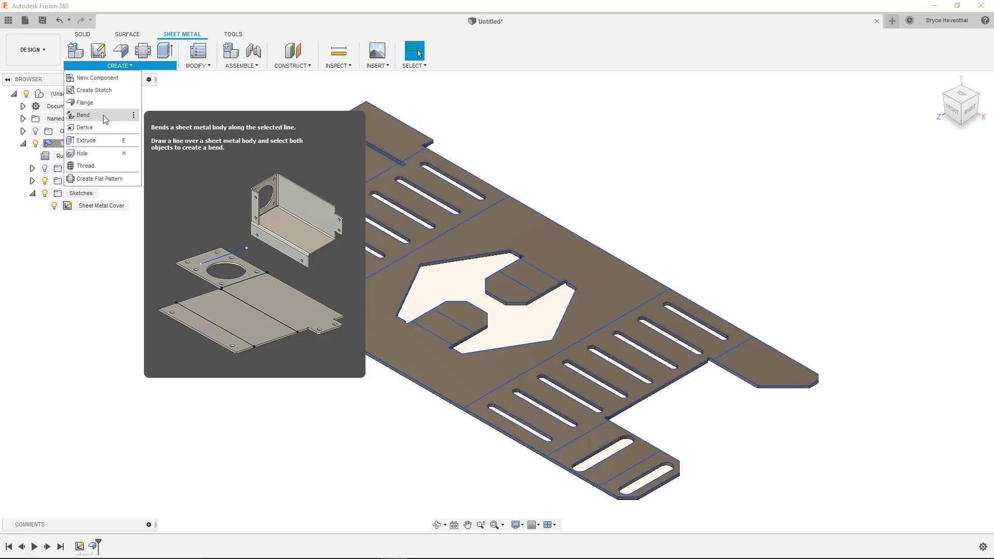
Bend the small end tab 90° downward from the main sheet face
click(103, 115)
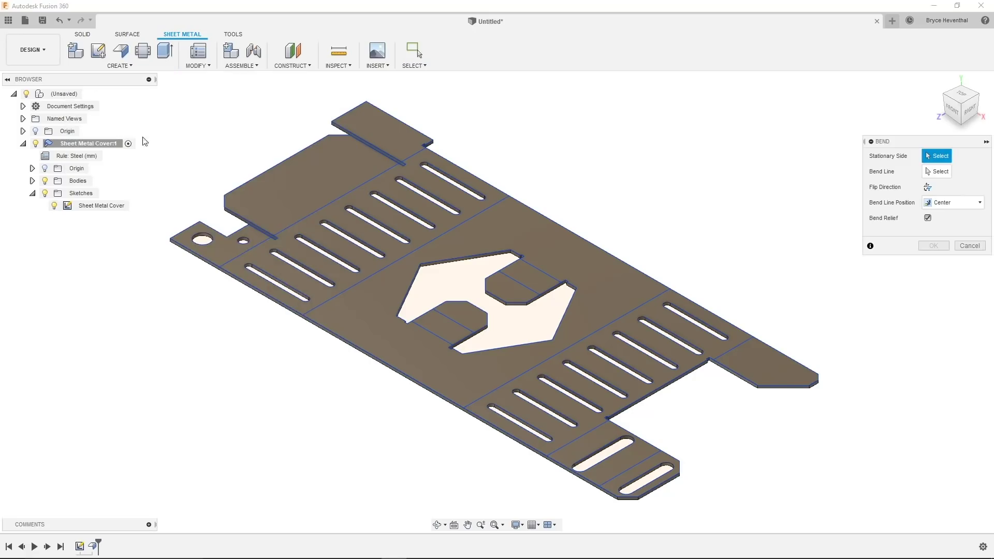
click(718, 343)
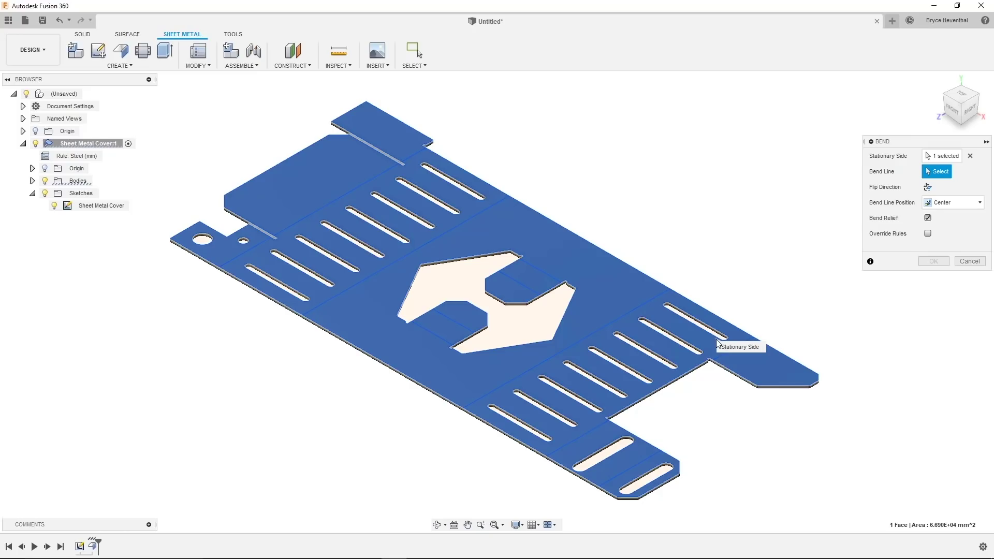
click(719, 345)
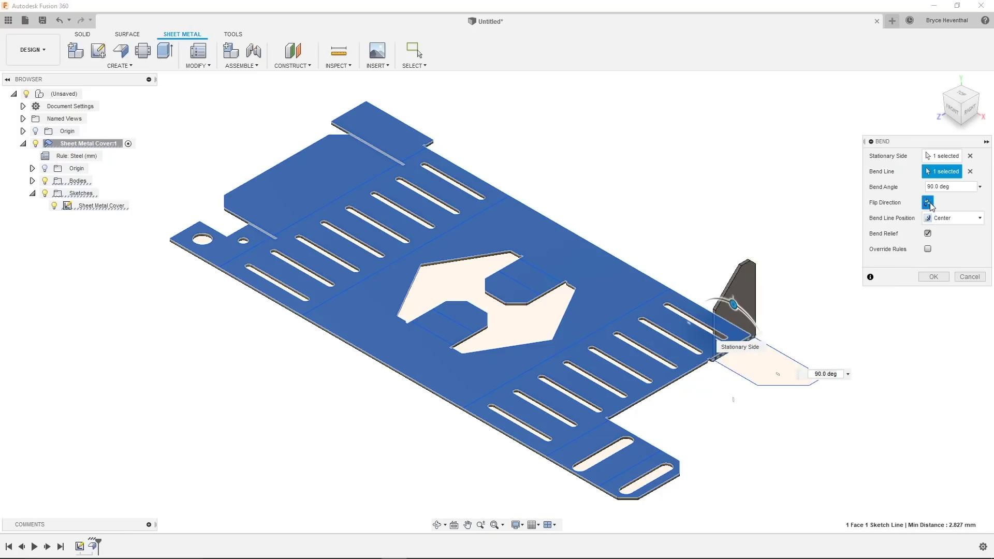
click(928, 202)
click(933, 277)
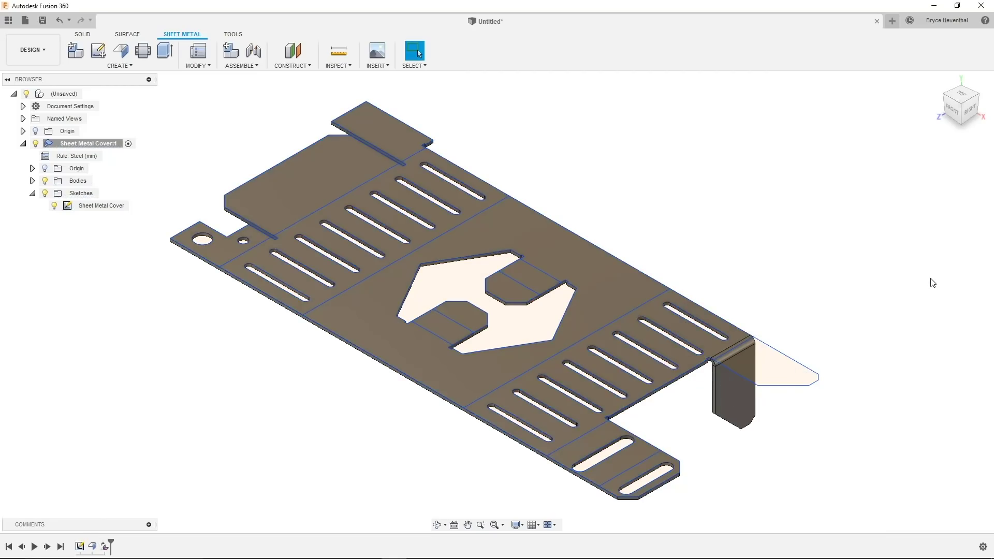
Bend the slotted lower tab 90° upward with the fold direction flipped
right_click(792, 313)
click(787, 270)
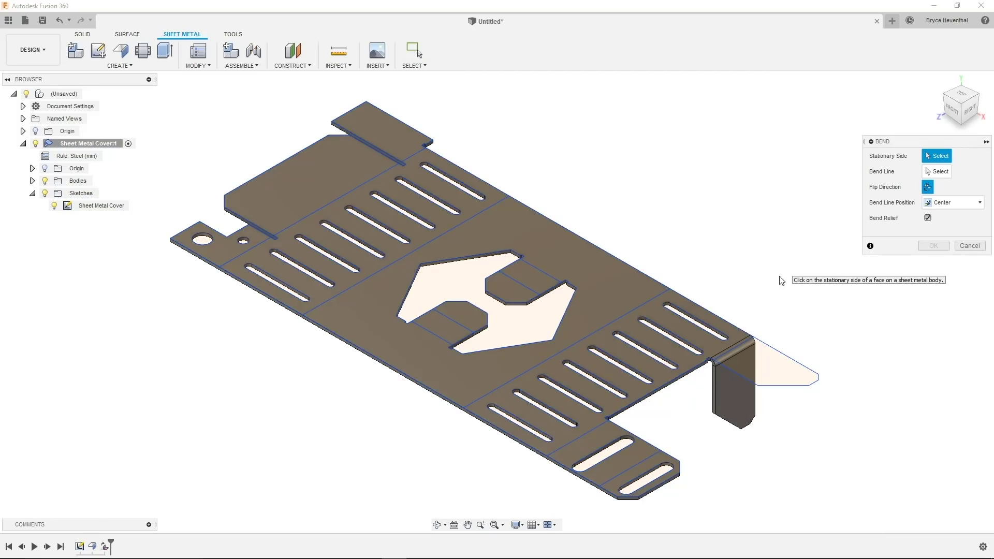
click(640, 448)
click(636, 459)
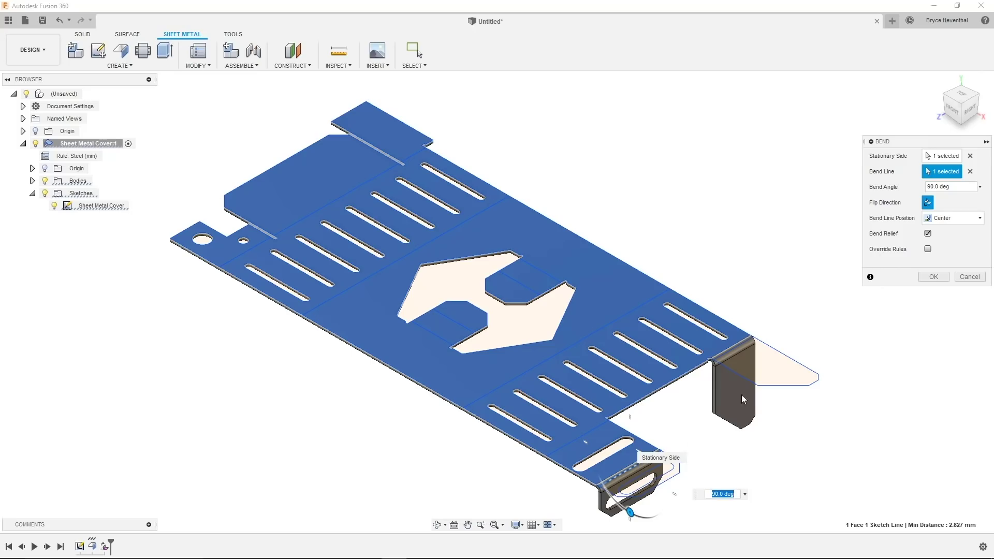
click(927, 203)
click(933, 276)
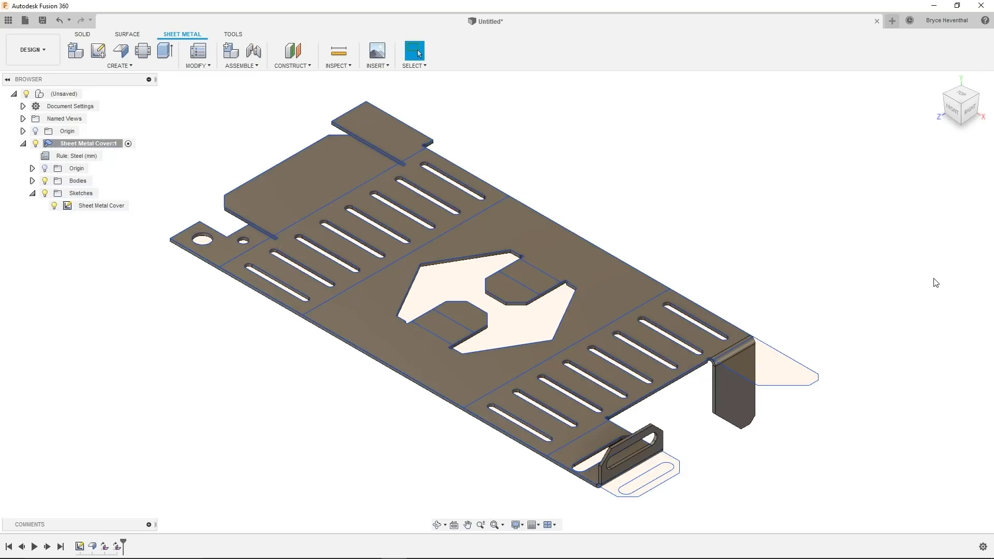
Bend the slotted side wall 90° along its bend line
right_click(935, 278)
click(930, 248)
click(615, 285)
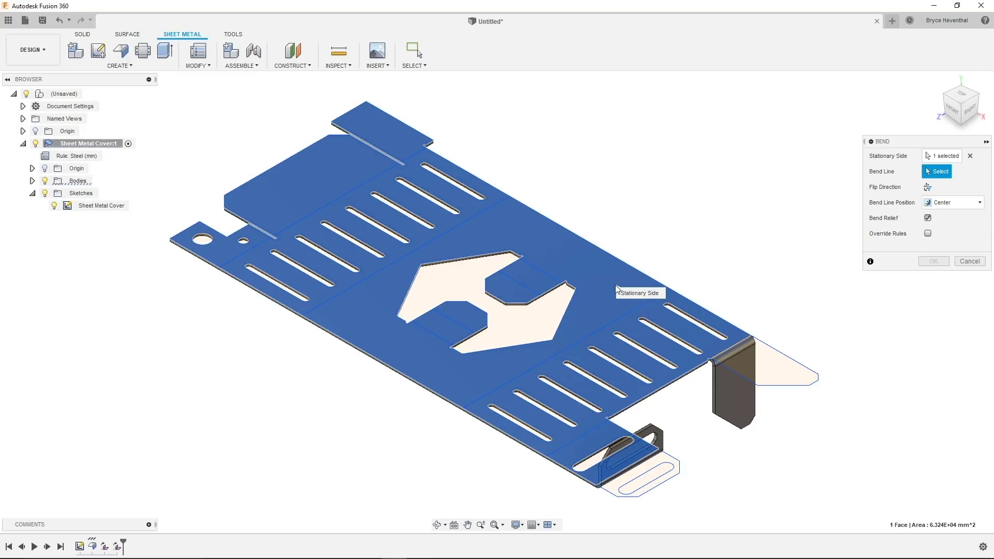
click(619, 318)
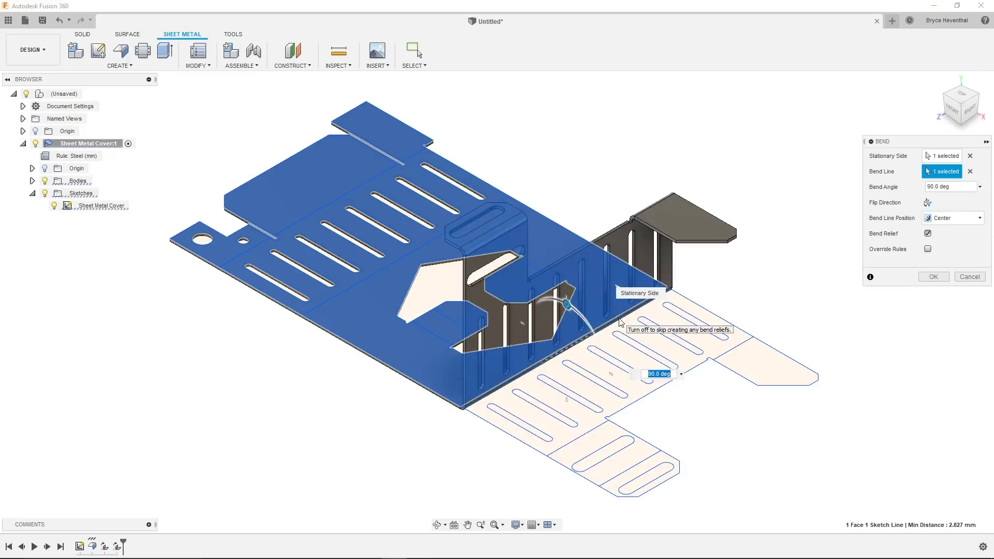
click(929, 279)
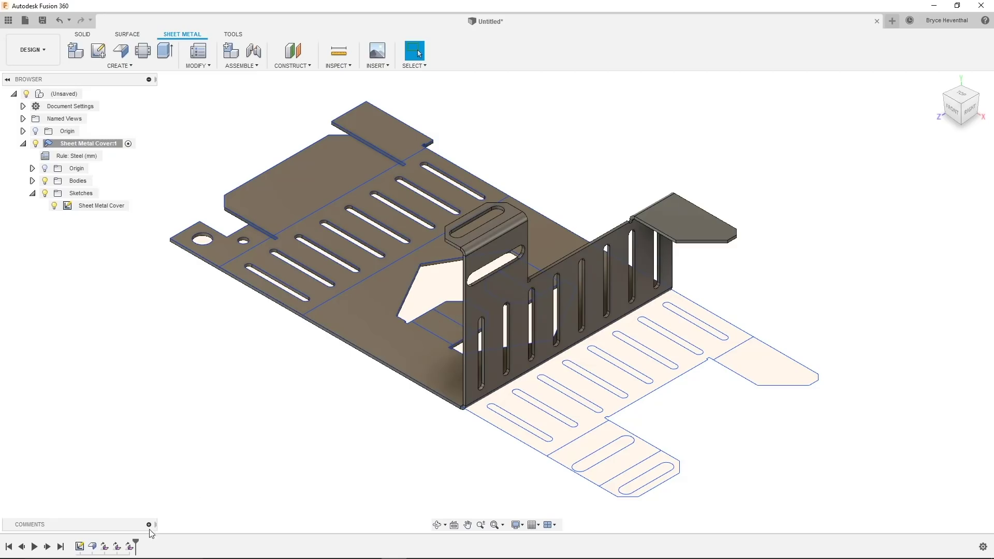
Roll the timeline back before the side wall bend and fold the lower slotted section down 90°
drag(134, 541, 122, 542)
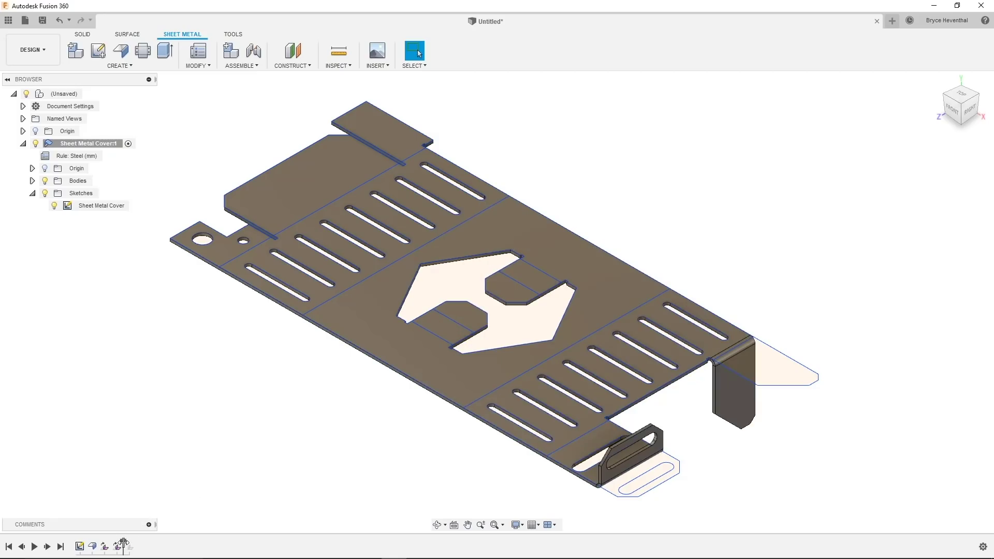
text(sbend)
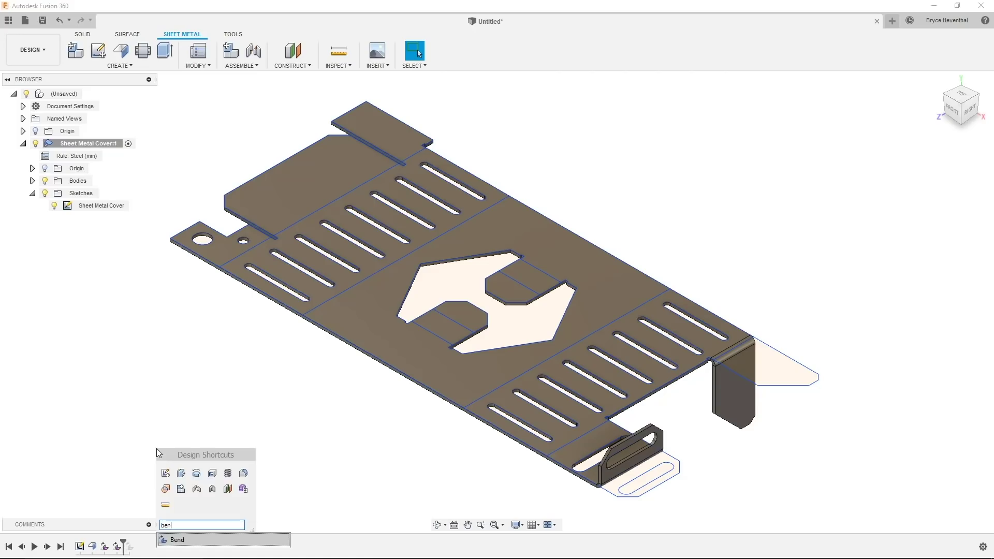
key(Return)
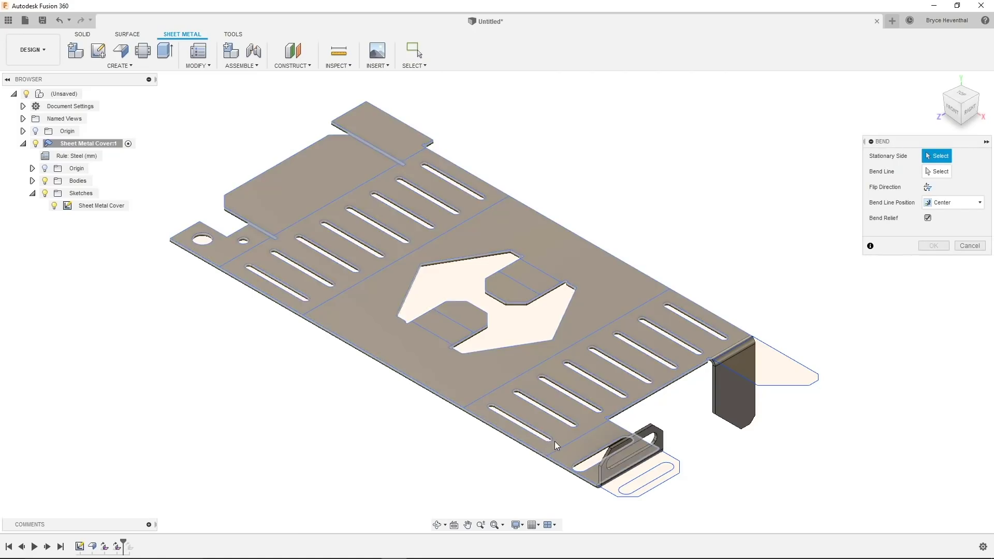
click(558, 443)
click(573, 444)
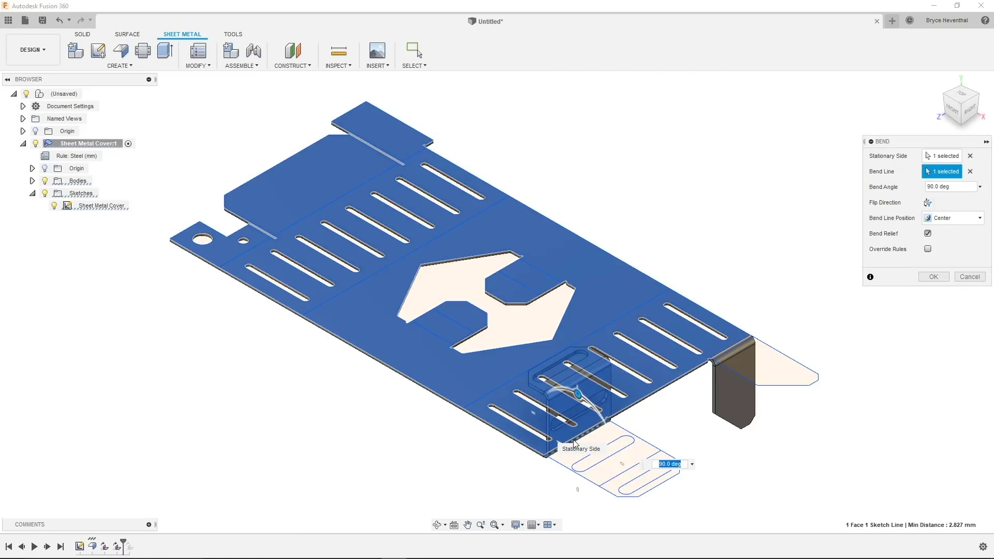
click(928, 202)
click(934, 276)
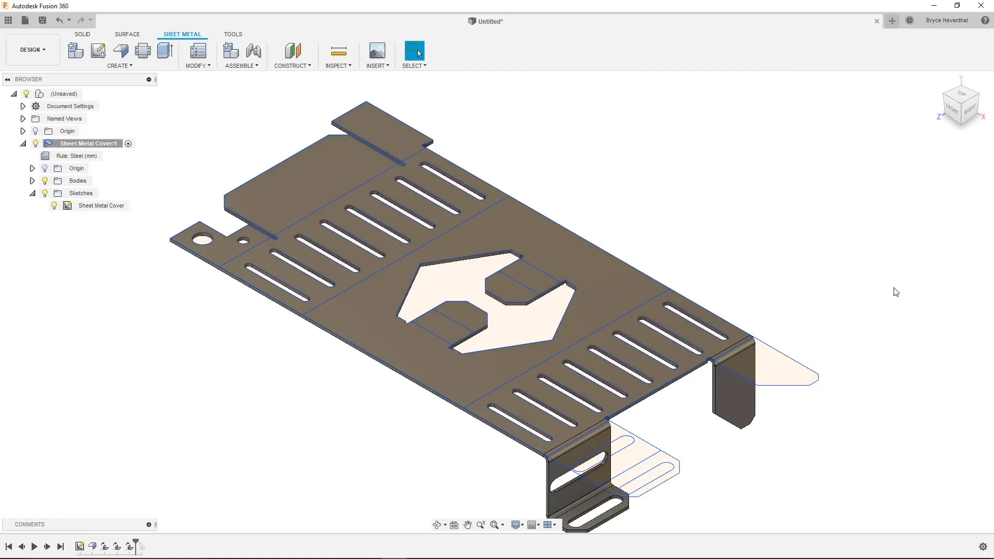
Restore the side wall bend, then bend the holed left tab and far side wall, flipping both
drag(135, 542, 146, 540)
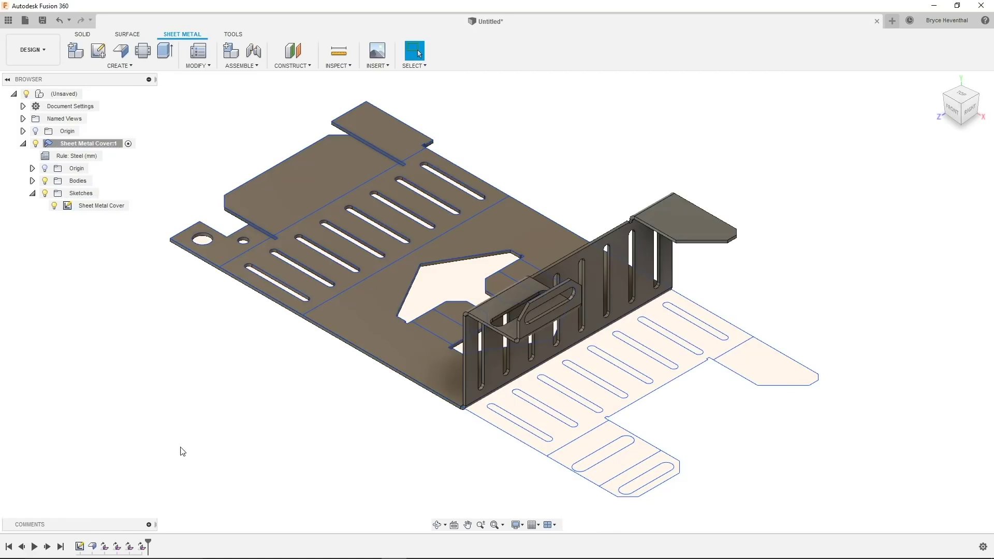
key(Return)
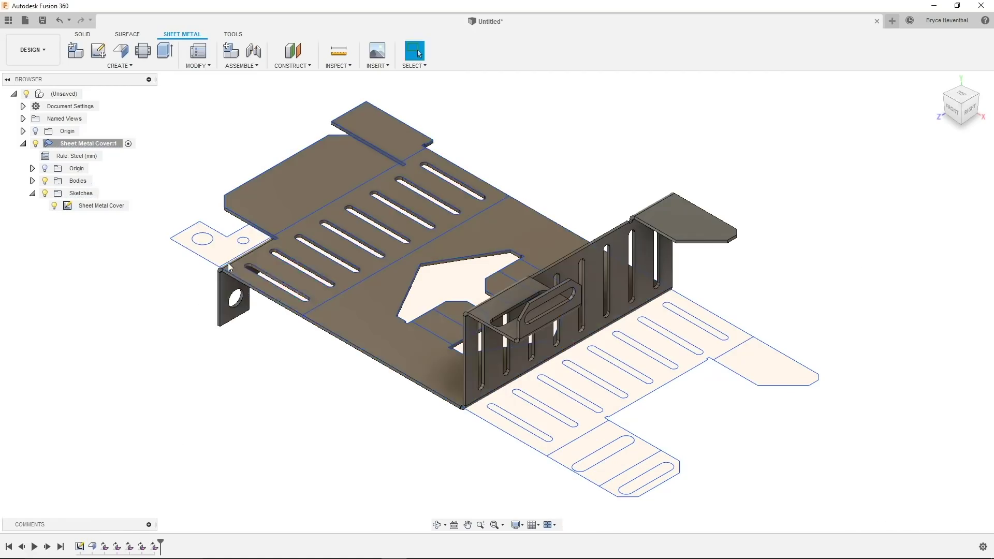
key(Return)
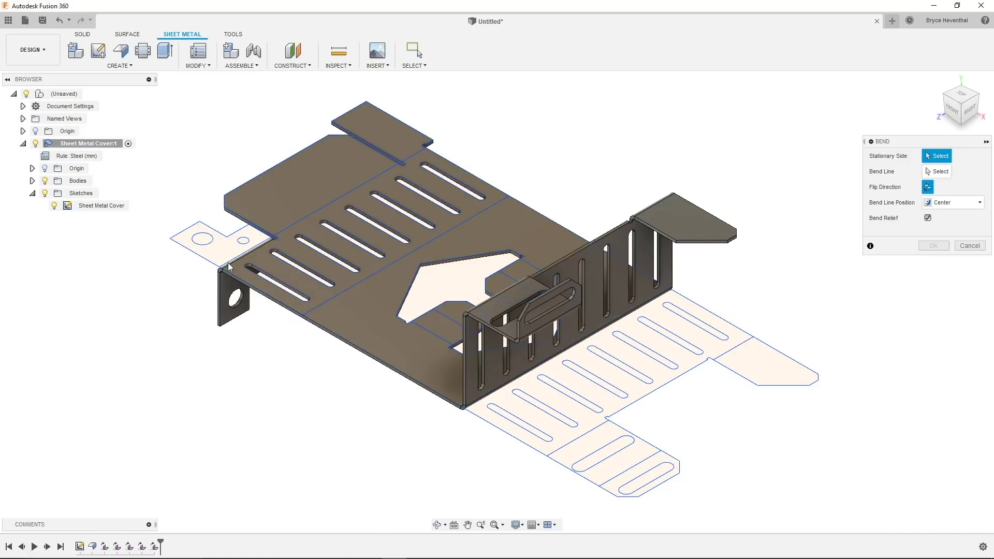
click(256, 257)
click(286, 230)
click(928, 204)
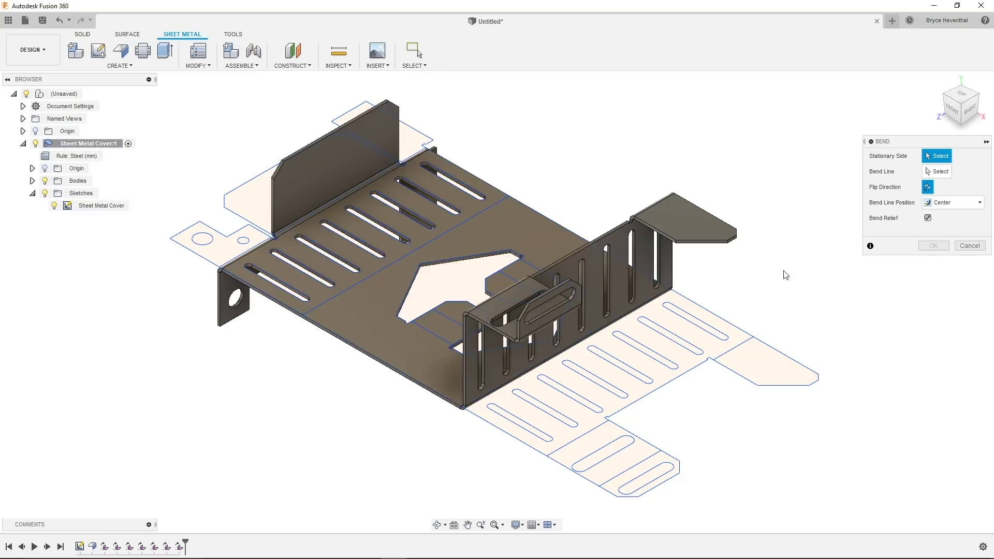
click(612, 222)
click(927, 204)
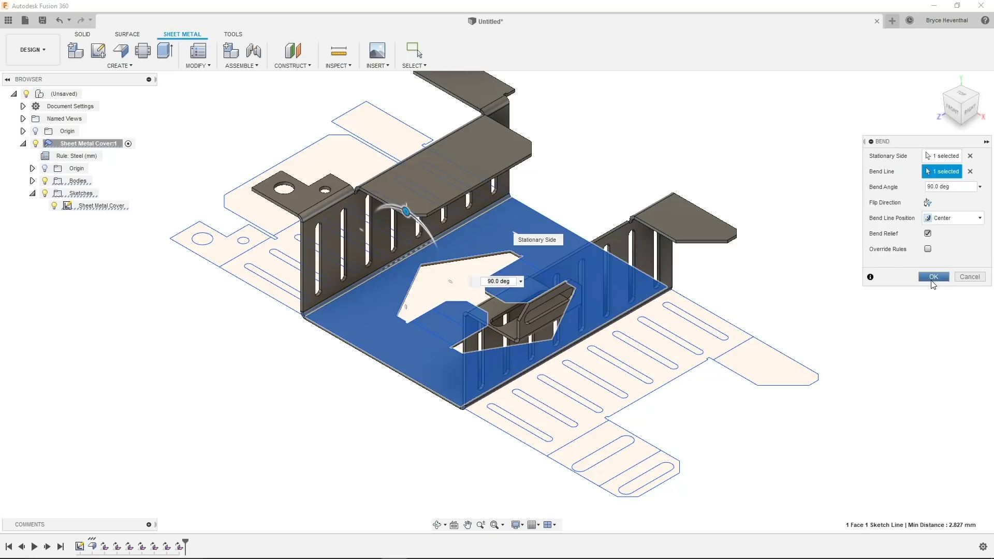
Finish the far side wall bend and zoom into the cover's central cut-out
click(933, 276)
shift+middle_drag(673, 321, 671, 351)
scroll(471, 313, up, 5)
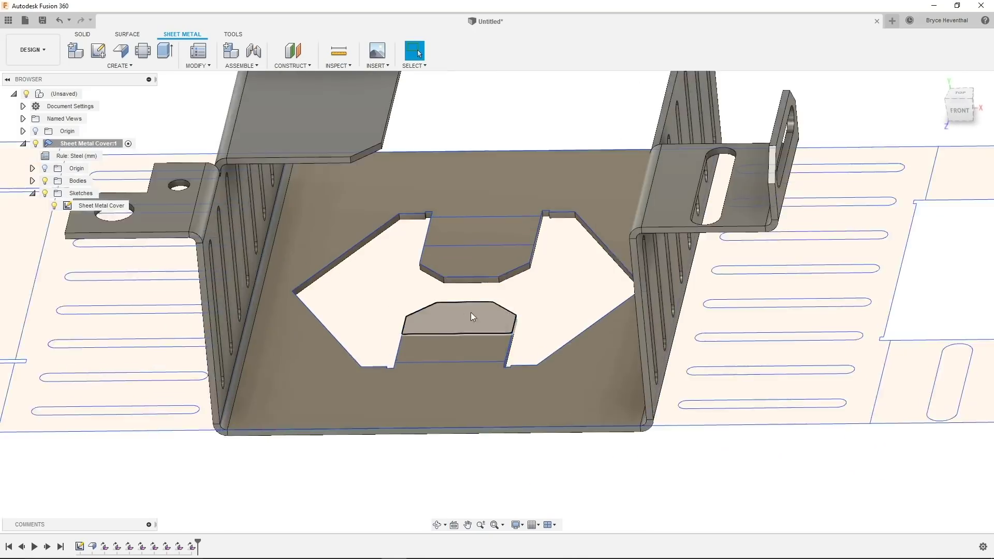
Bend the lower cut-out tab downward at 60° from the base plate
right_click(454, 311)
key(Return)
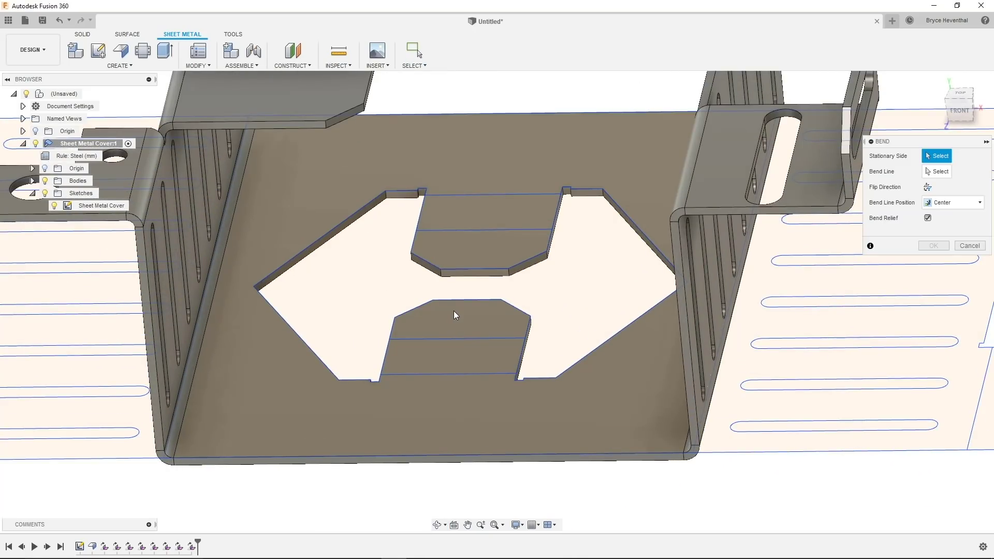
click(447, 354)
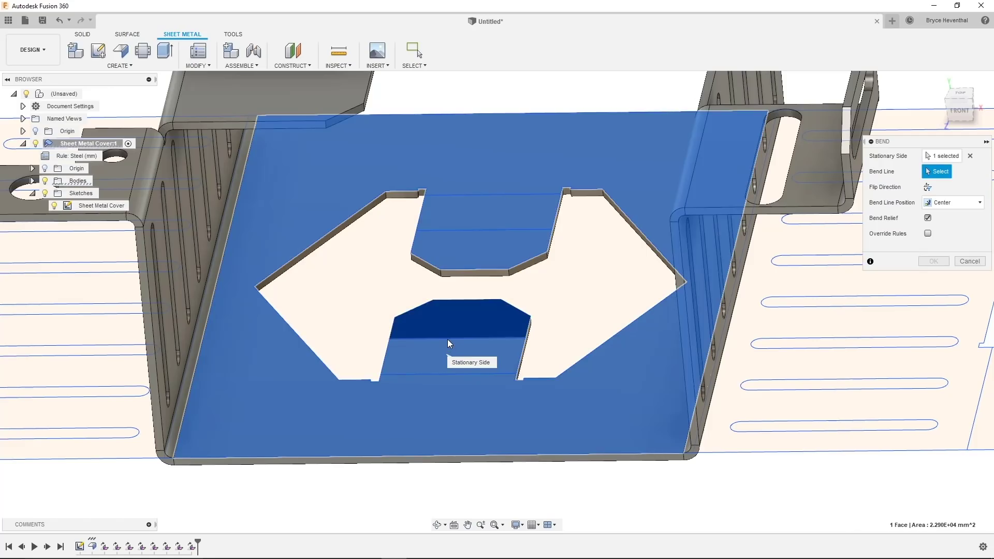
click(447, 339)
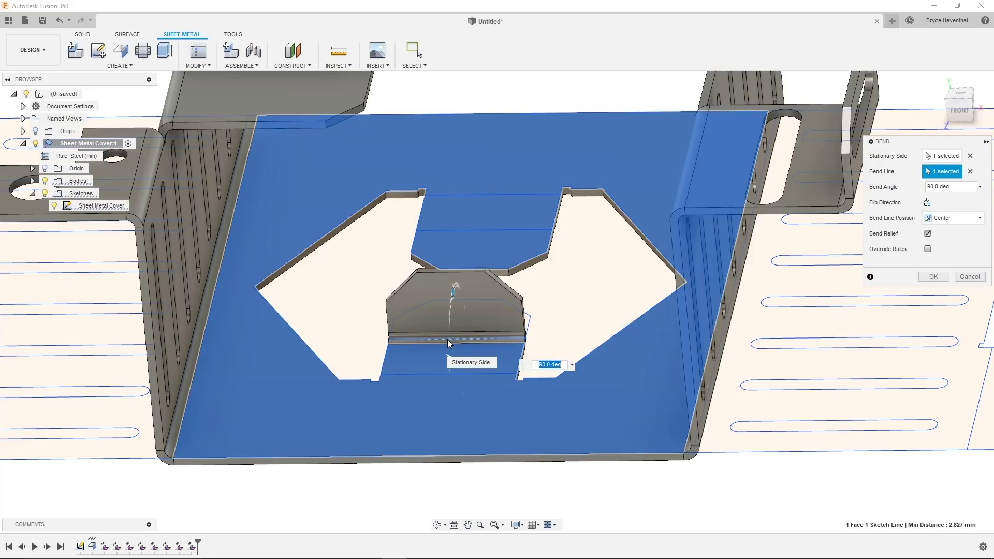
shift+middle_drag(452, 299, 427, 303)
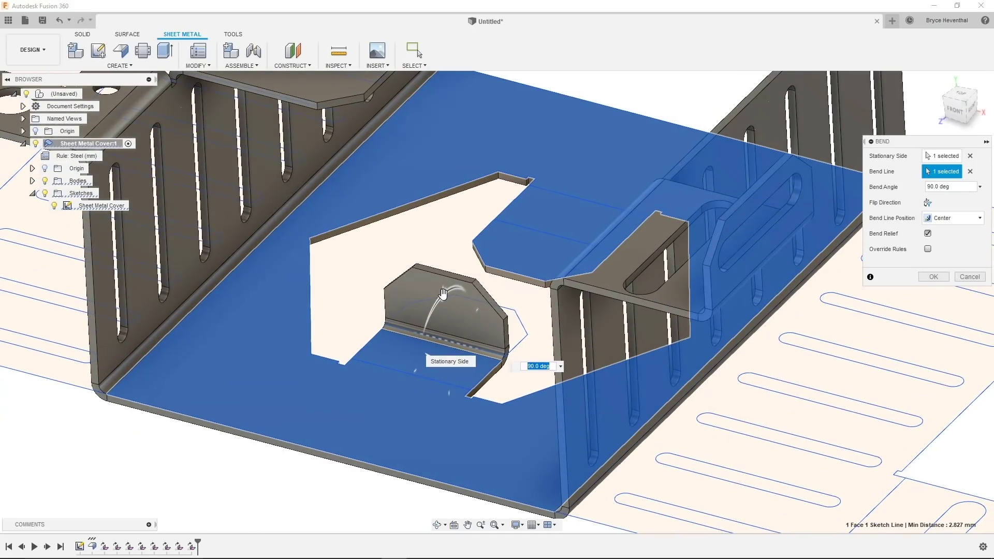
drag(447, 293, 460, 287)
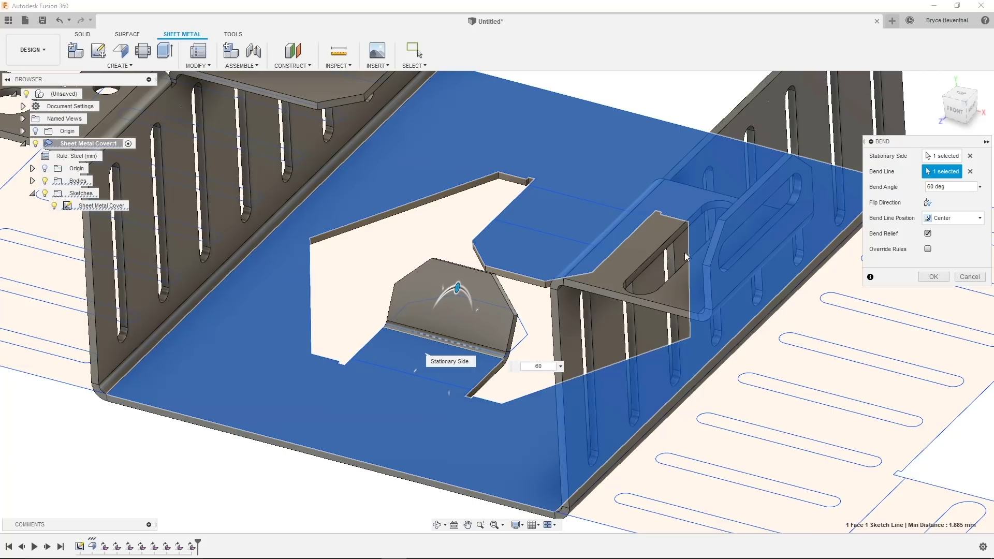
click(928, 202)
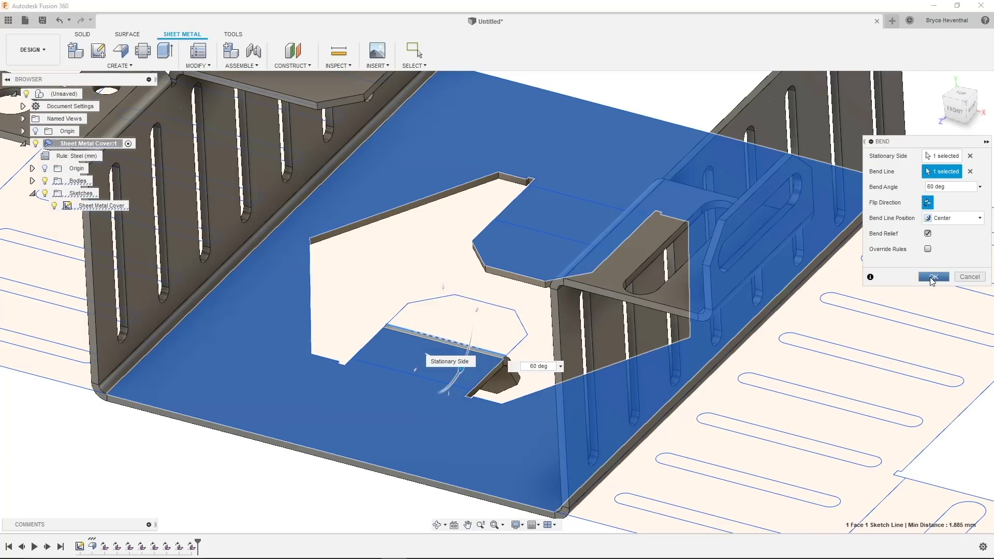
click(931, 278)
Add a second, direction-flipped bend on the lower cut-out tab
key(Return)
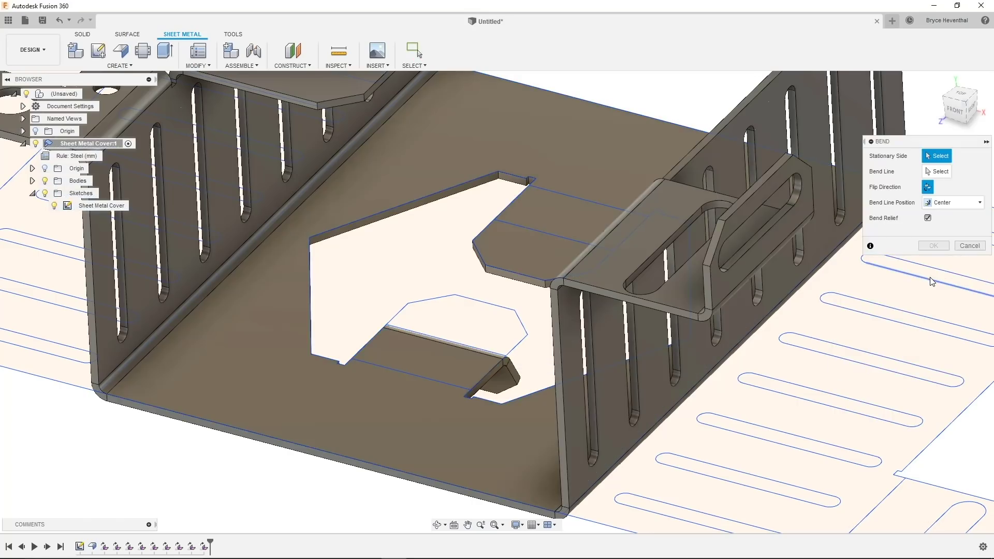
click(412, 395)
click(417, 375)
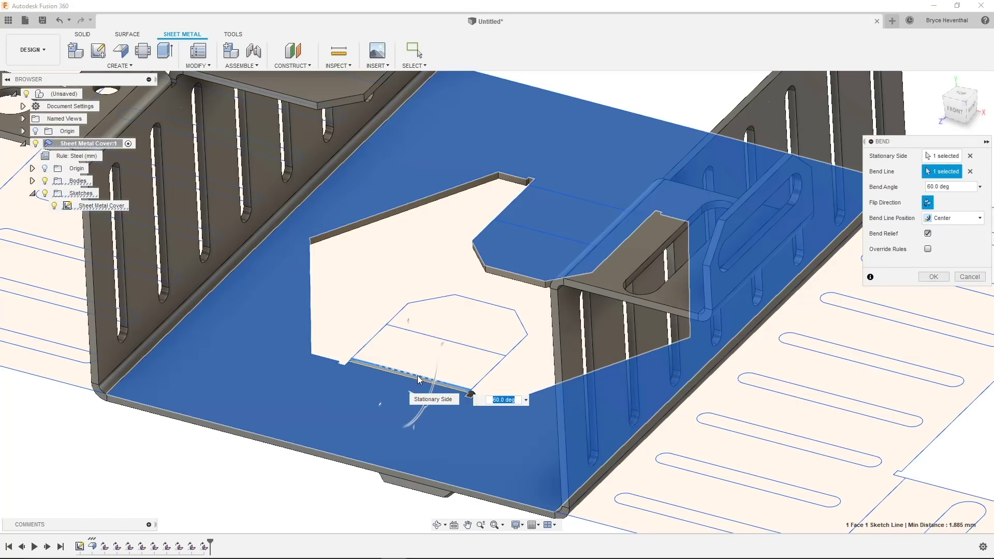
click(927, 202)
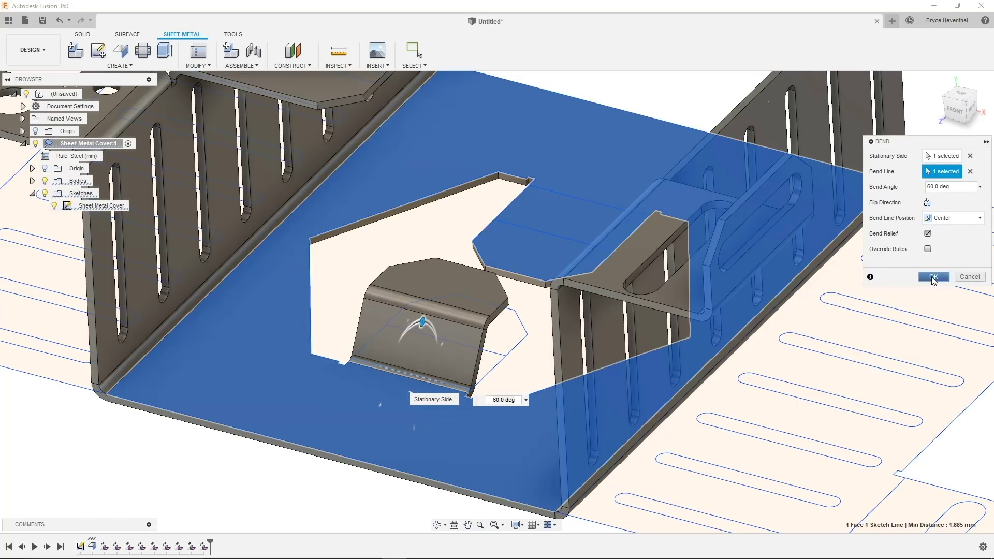
click(933, 276)
Start a bend on the upper cut-out tab, re-picking its bend line
text(sb)
key(Return)
click(572, 221)
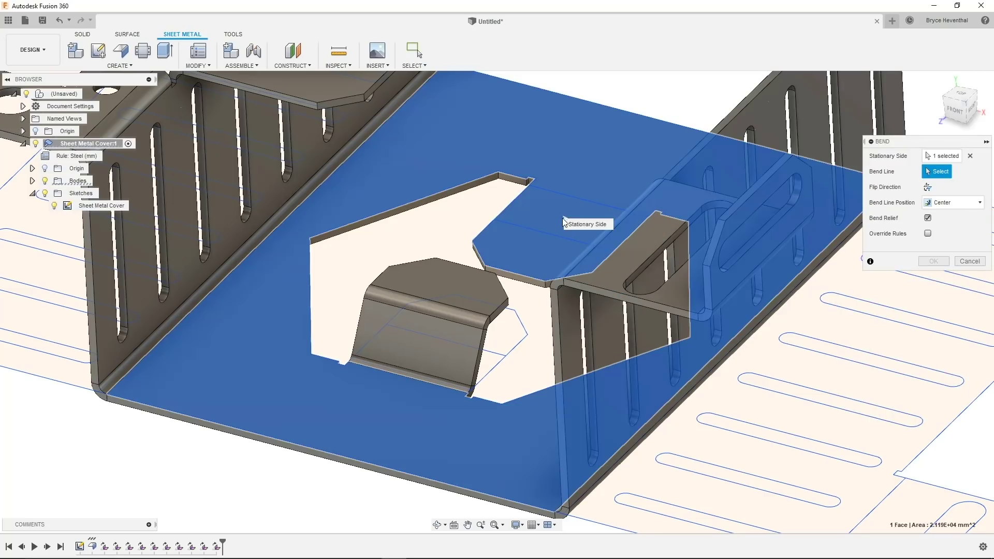
click(551, 234)
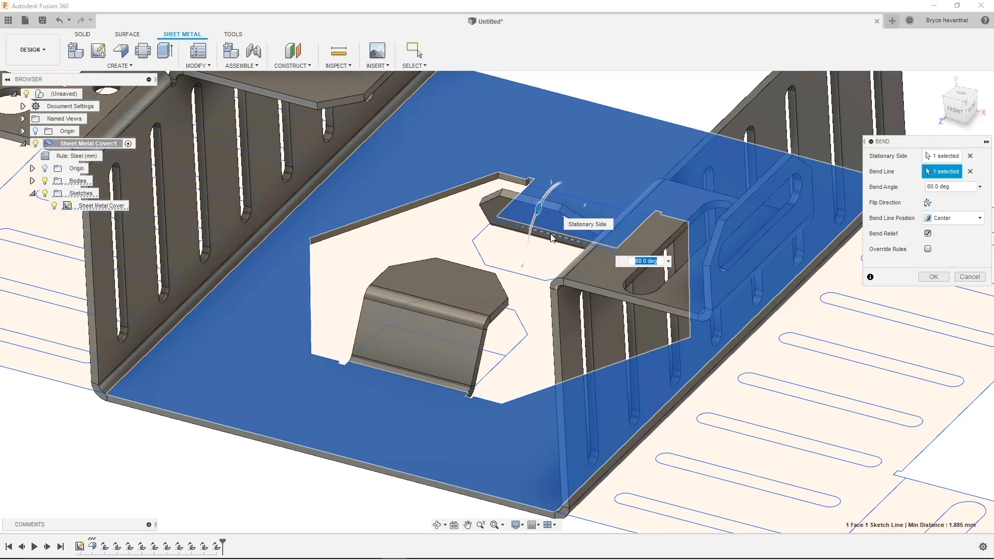
right_click(927, 202)
click(926, 280)
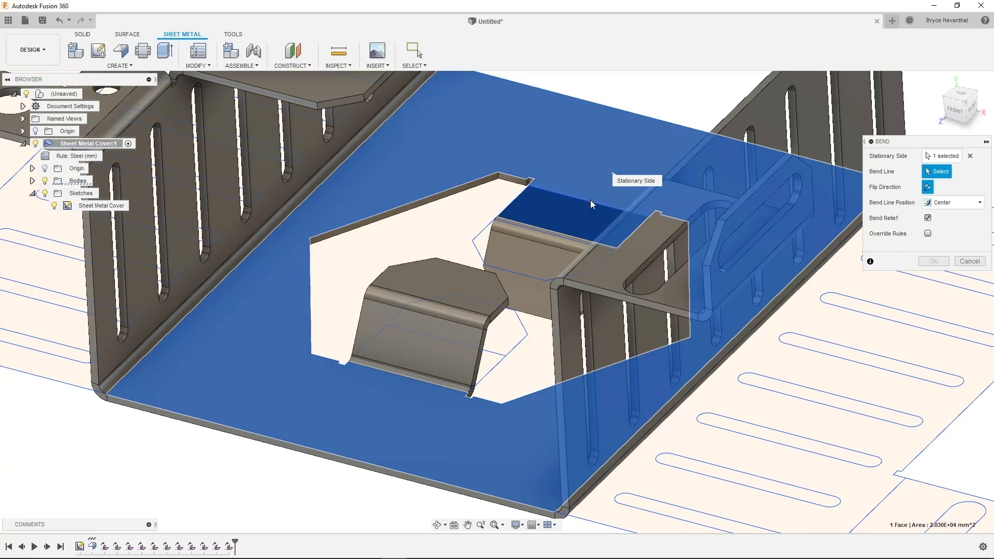
click(590, 200)
click(928, 203)
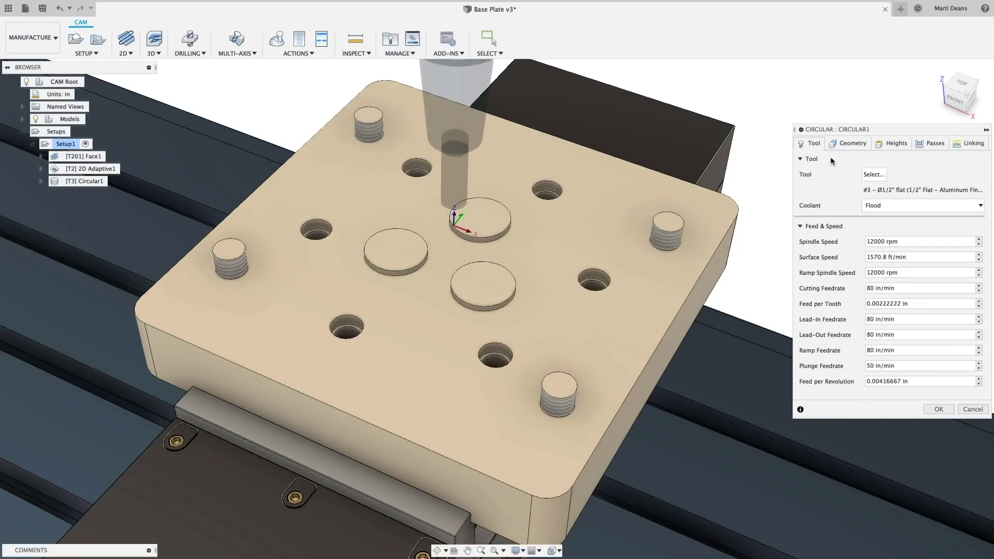
Select the round bosses and the small holes, each with Select Same Diameter
click(849, 144)
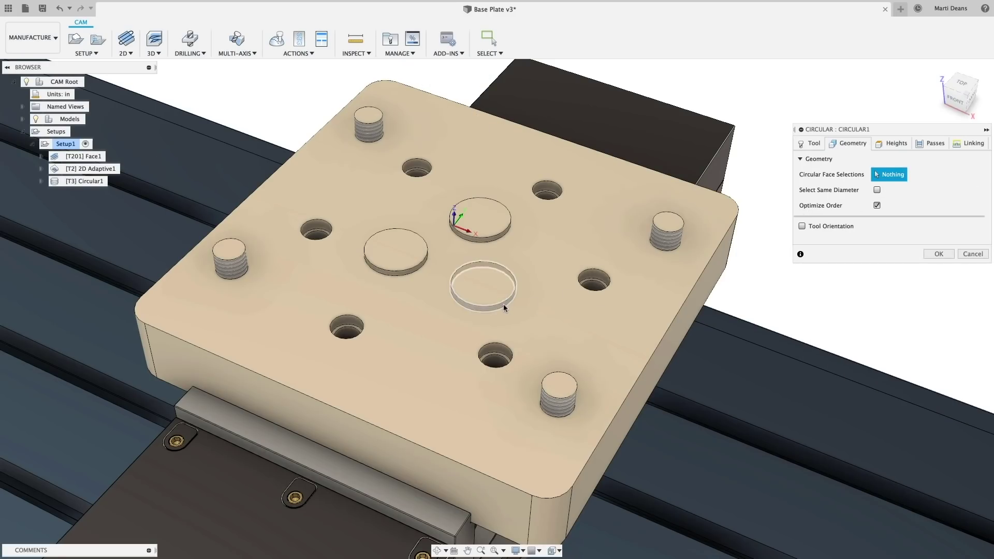
click(504, 306)
click(877, 190)
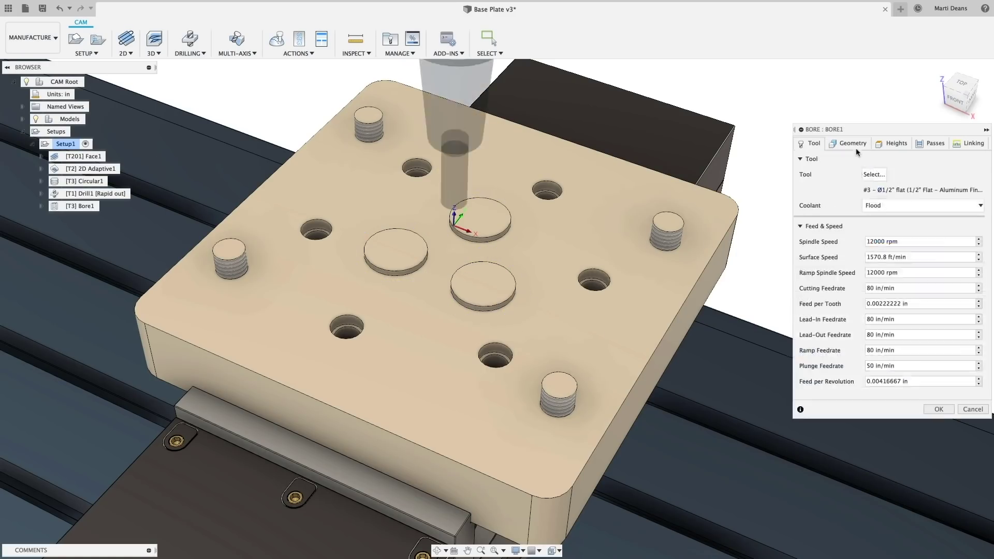
click(551, 190)
click(879, 190)
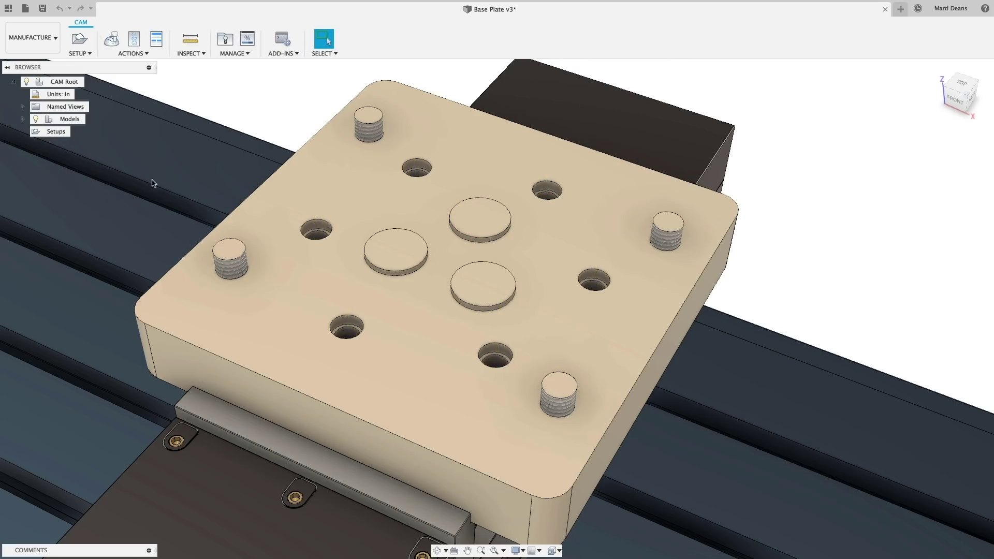
Create Setup1 with the base plate body chosen as the model to machine
click(85, 46)
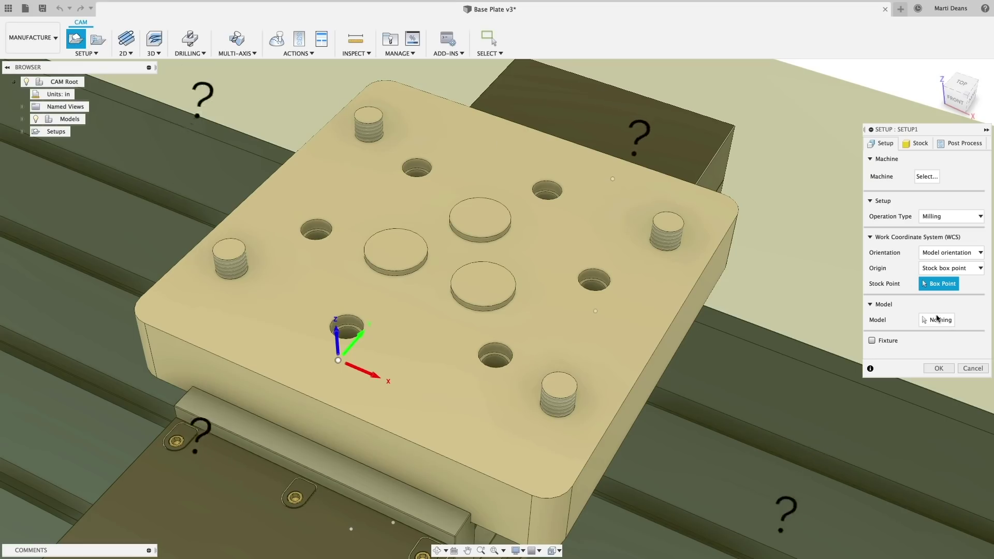
click(938, 320)
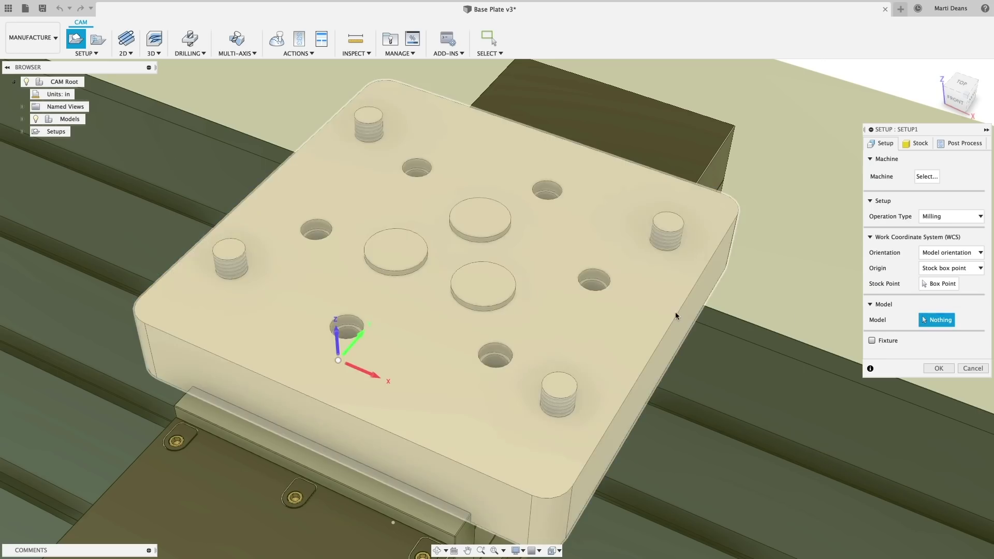
click(676, 315)
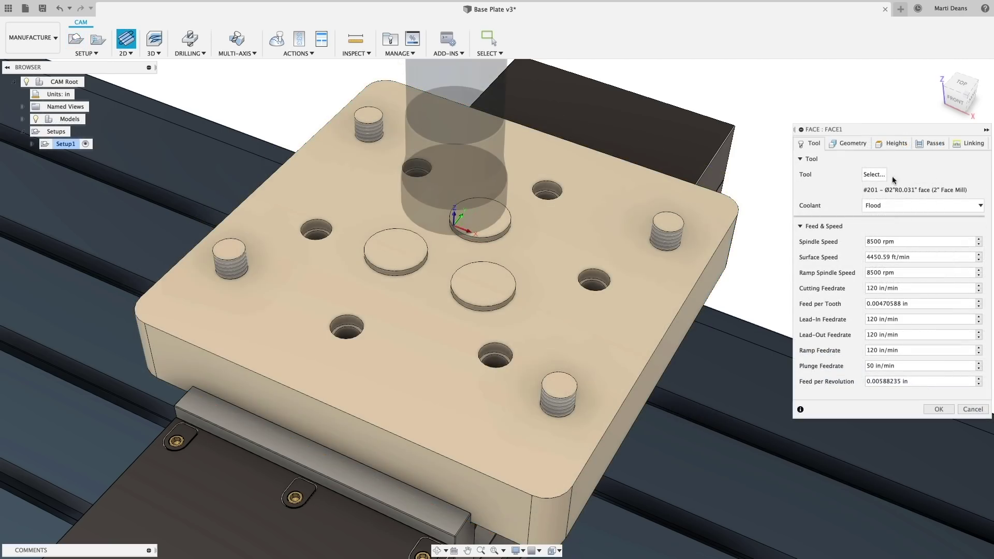
Turn on Multiple Depths with even 0.125 in stepdowns and generate the Face1 toolpath
click(924, 145)
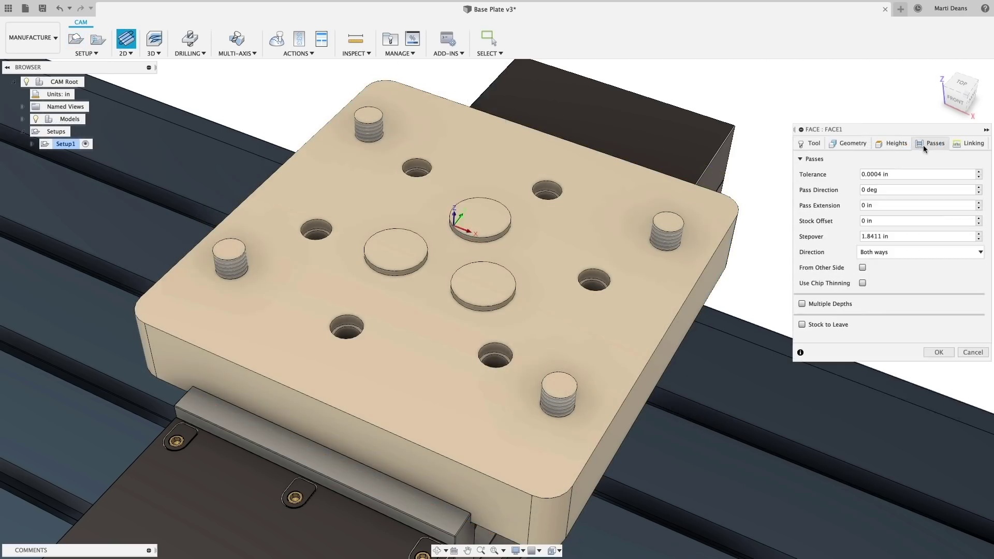
click(801, 305)
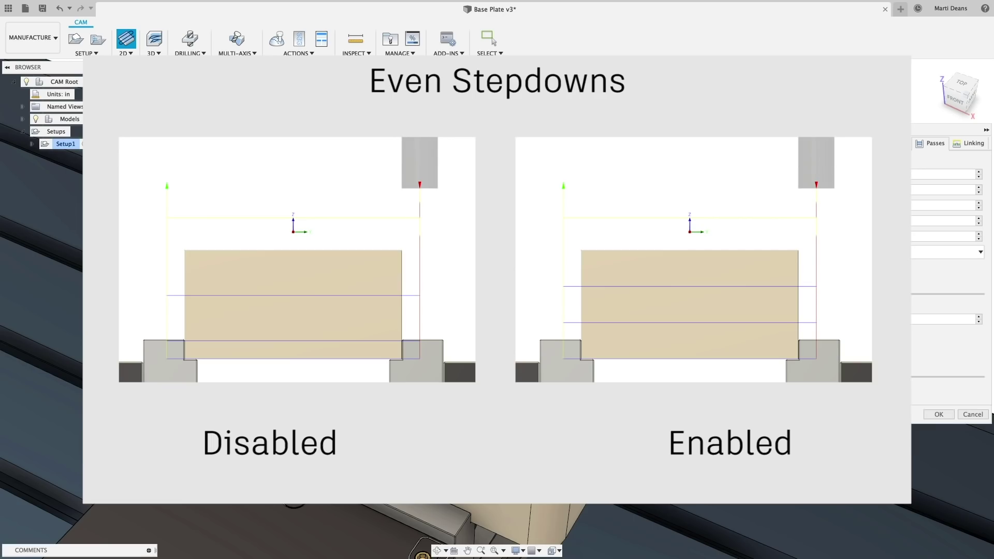
click(868, 366)
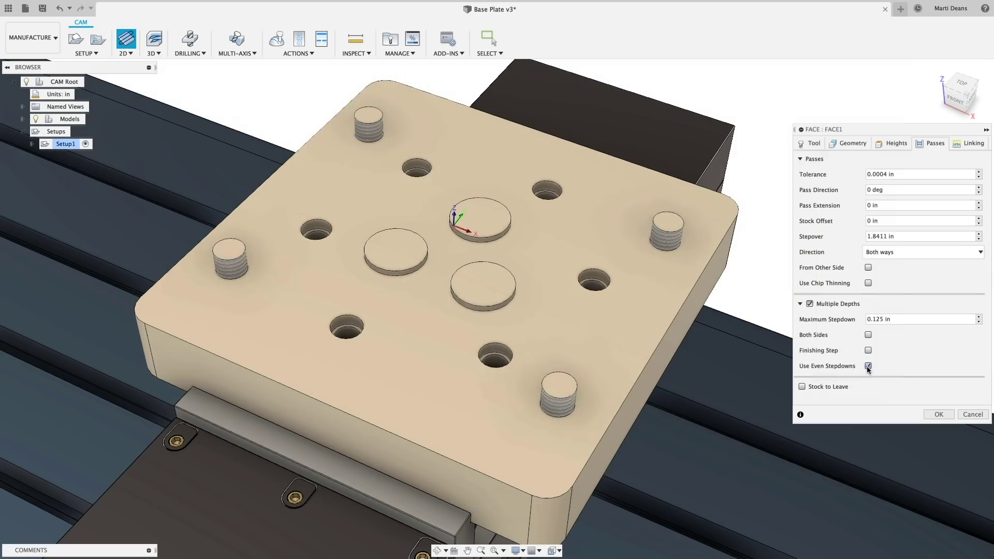
click(936, 413)
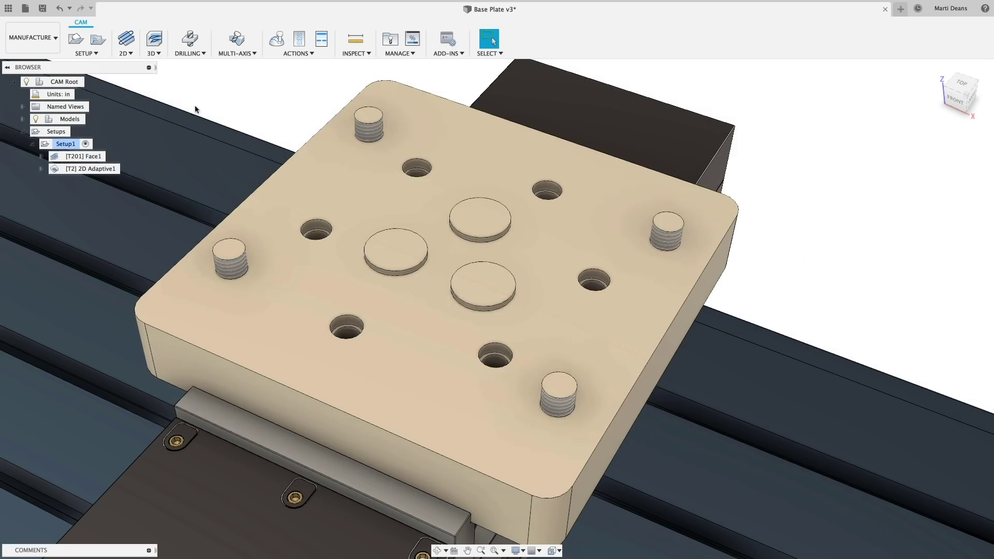
Add a Circular operation on the lower round boss, including all same-diameter bosses
click(126, 52)
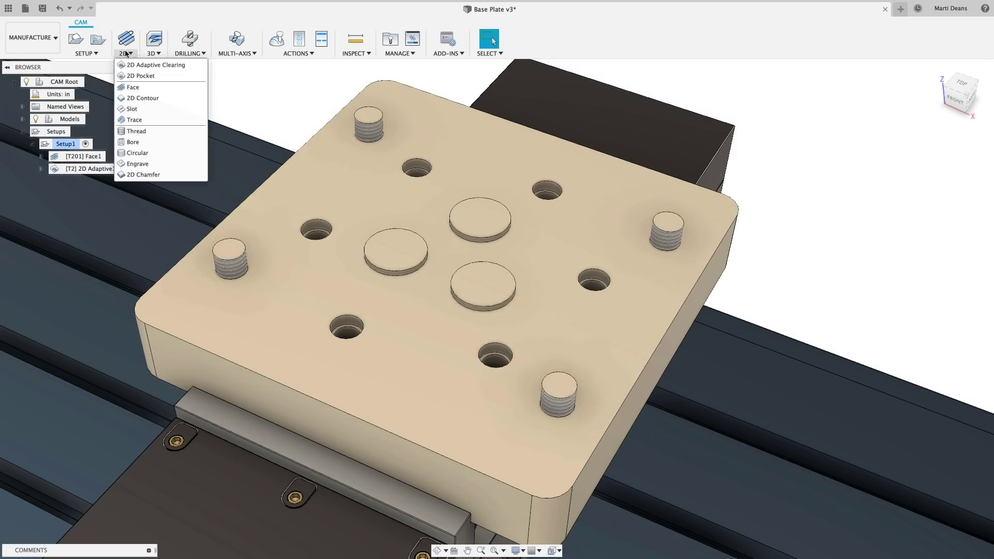
click(137, 153)
click(849, 144)
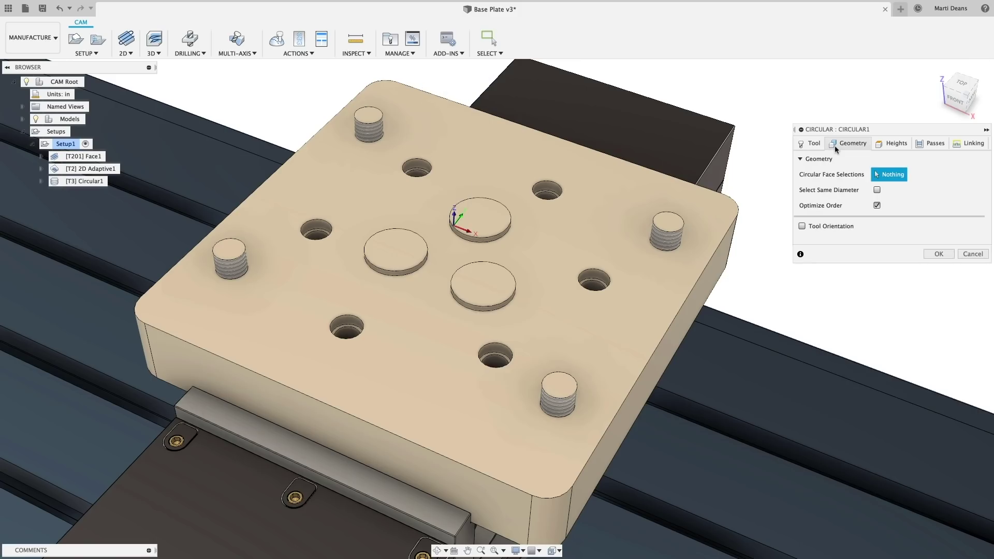
click(504, 307)
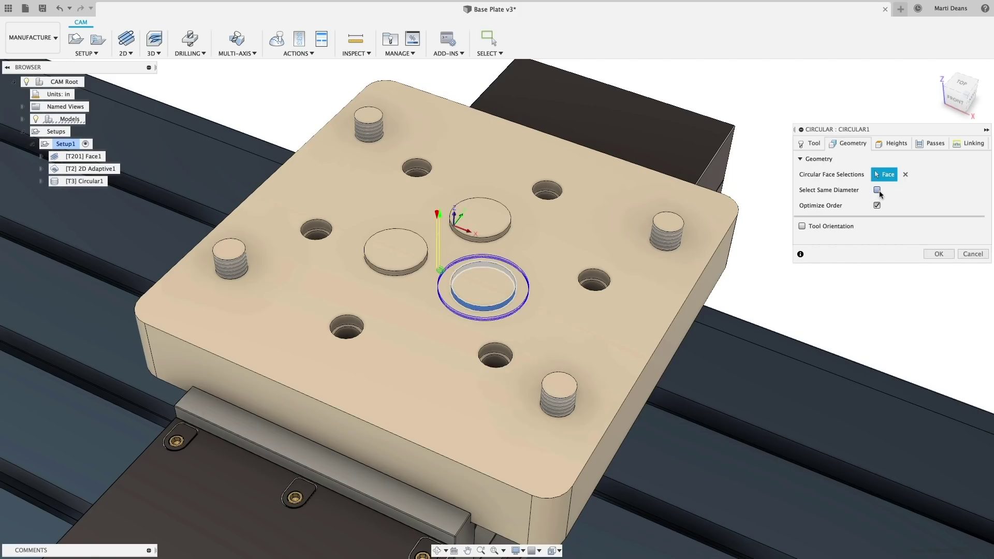
click(877, 190)
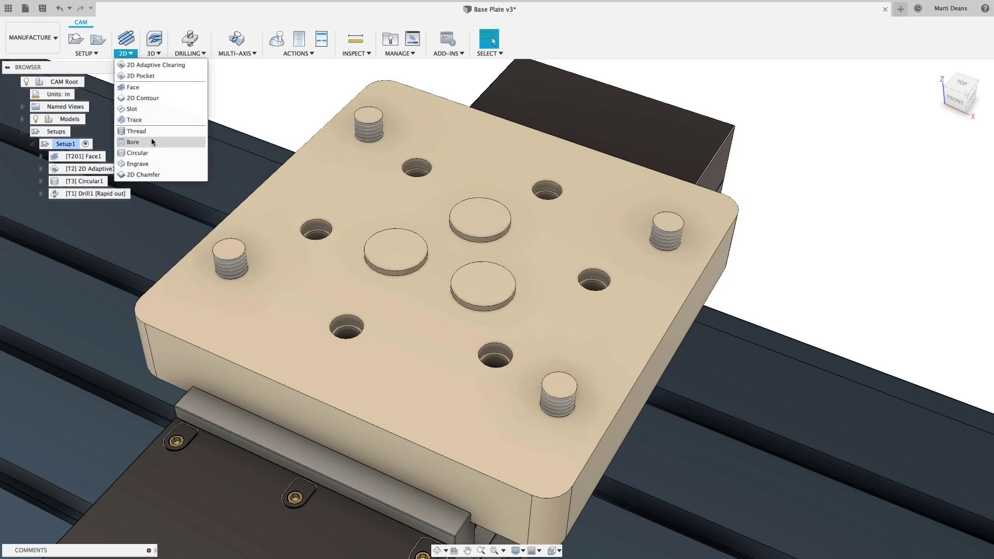
Add a Bore operation on the ring of small holes using Select Same Diameter
click(152, 141)
click(850, 143)
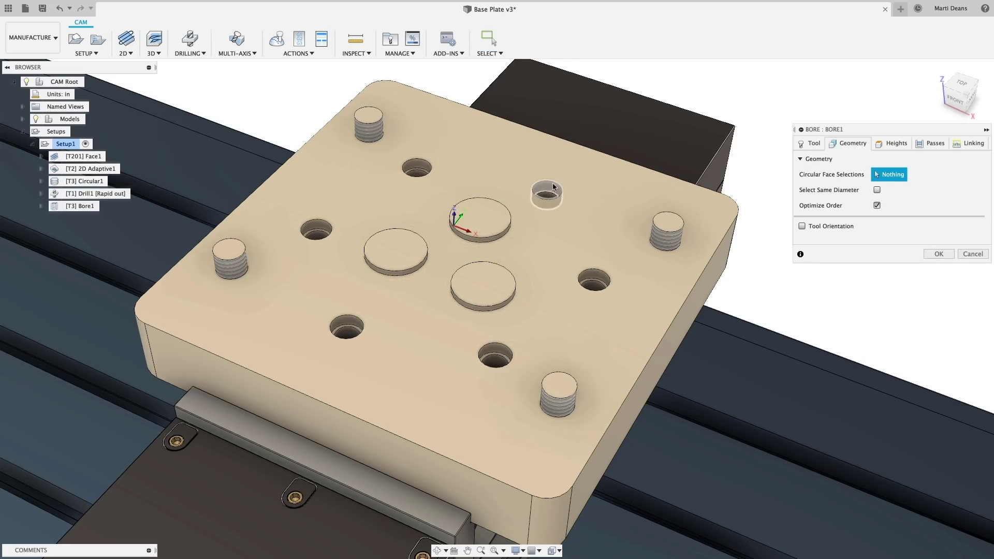
click(553, 187)
click(877, 190)
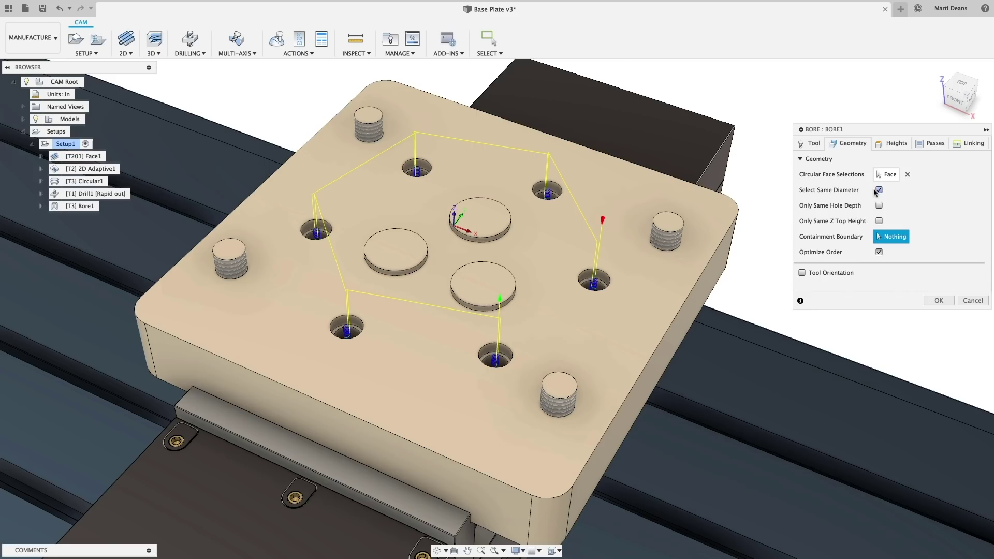
click(938, 300)
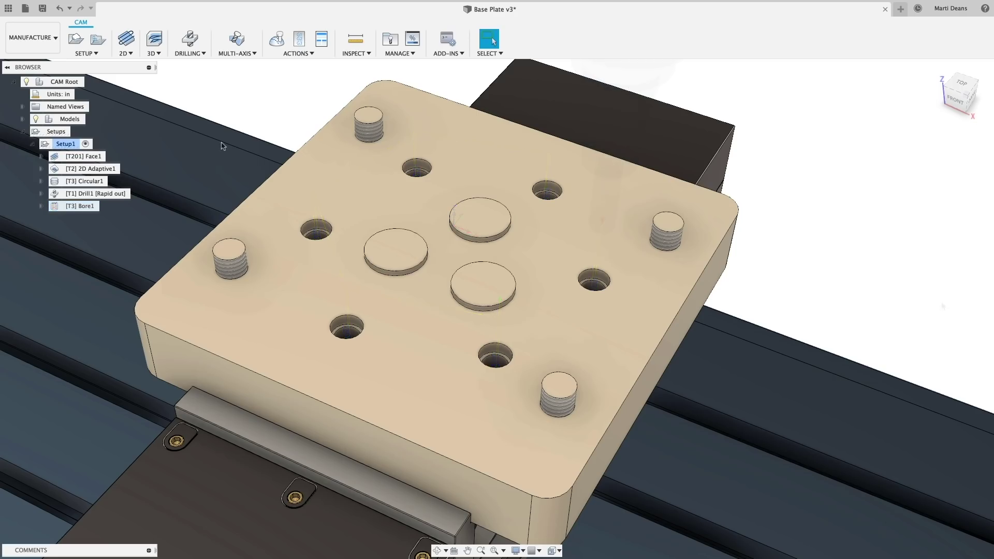
click(124, 54)
Add a Thread operation covering all four studs of the same diameter
click(136, 131)
click(851, 144)
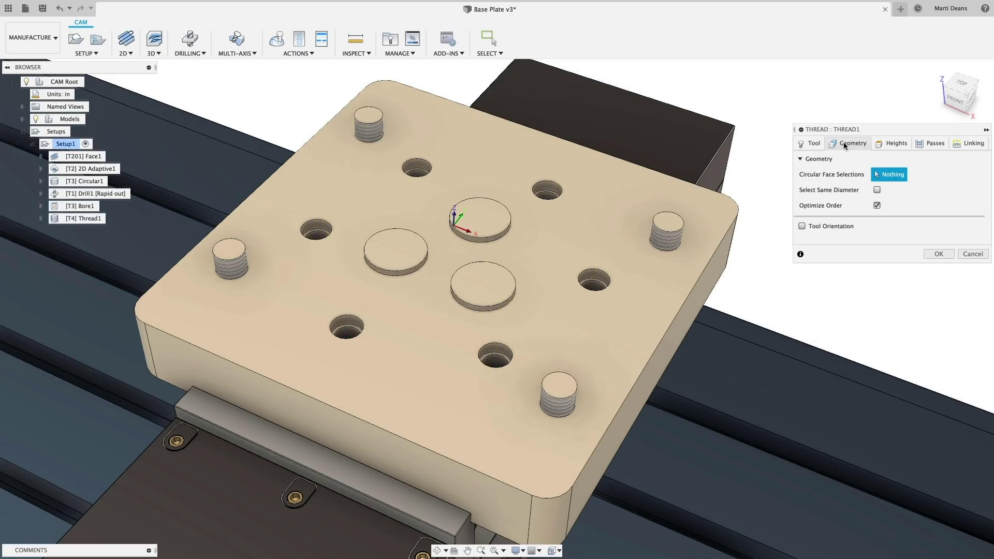
click(663, 243)
click(878, 190)
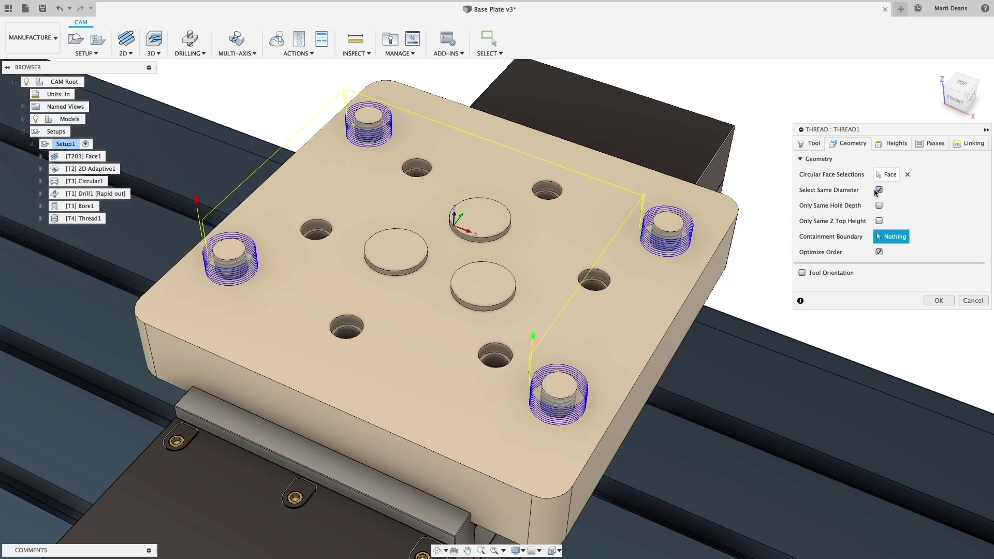
Set the thread pass start angle to 65°
click(931, 143)
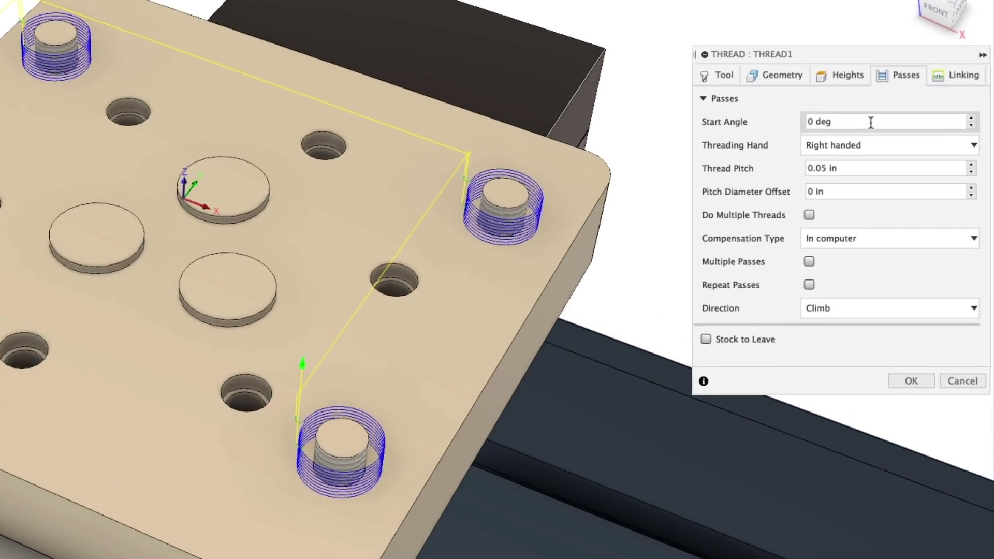
double_click(811, 122)
text(90)
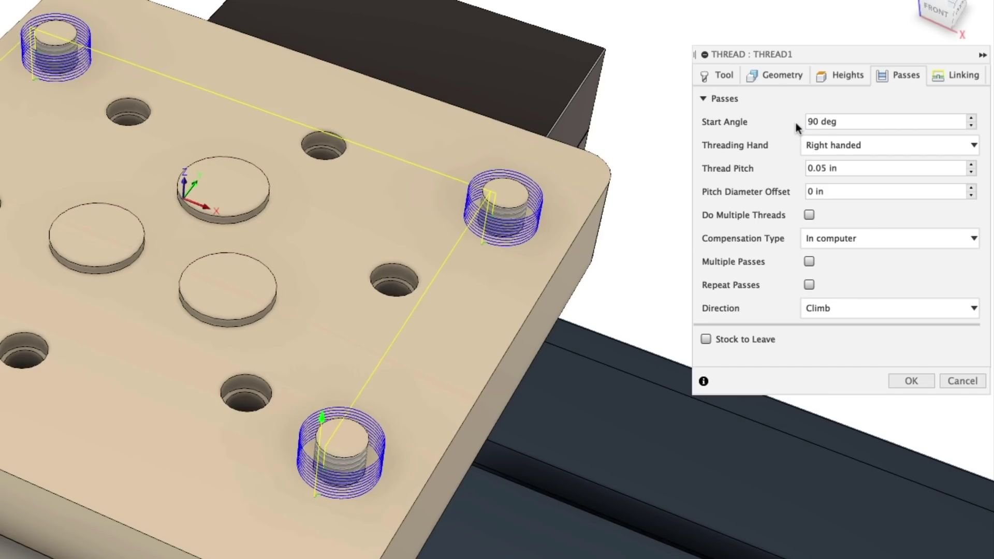
key(BackSpace)
key(BackSpace)
text(180)
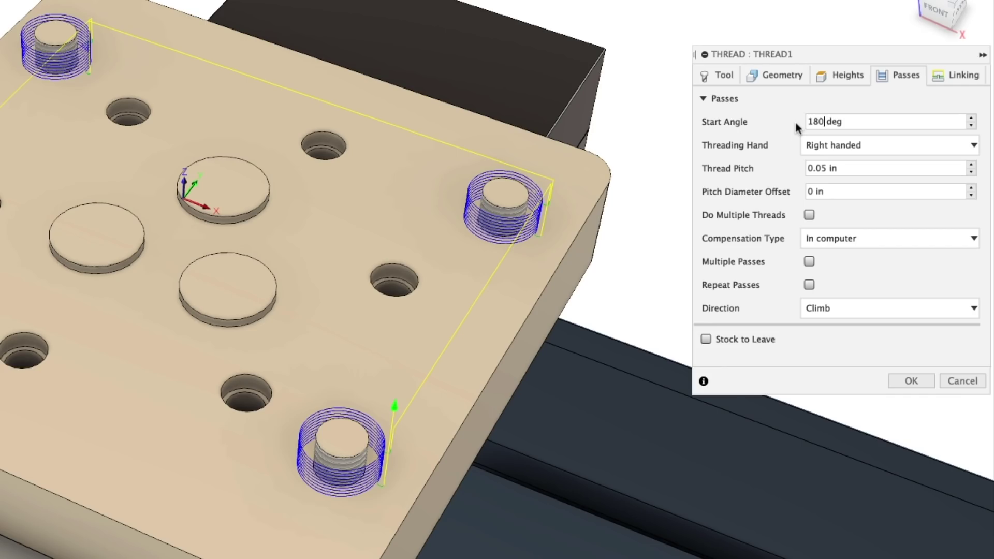
key(BackSpace)
key(BackSpace)
key(BackSpace)
text(65)
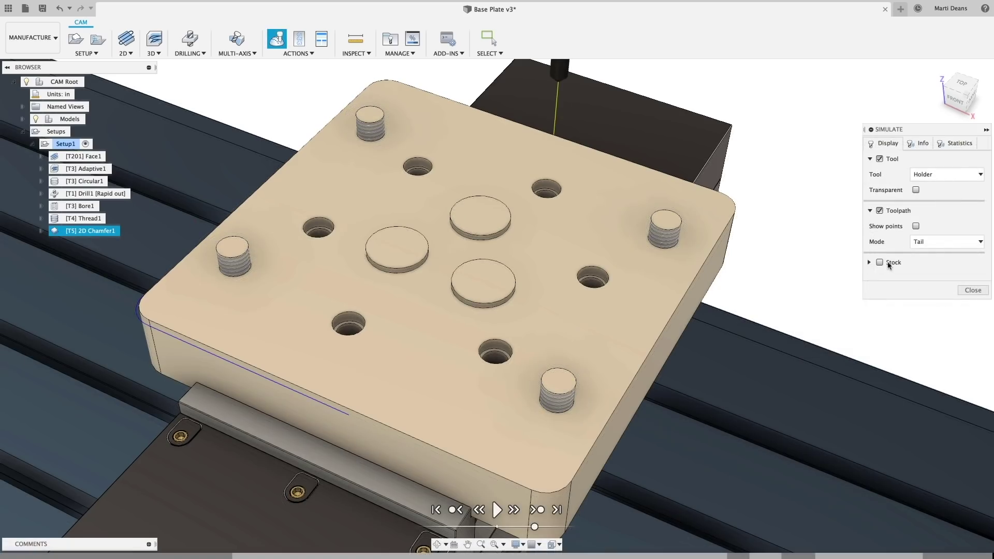
Show the stock with Comparison colorization and play the simulation from the start
click(880, 263)
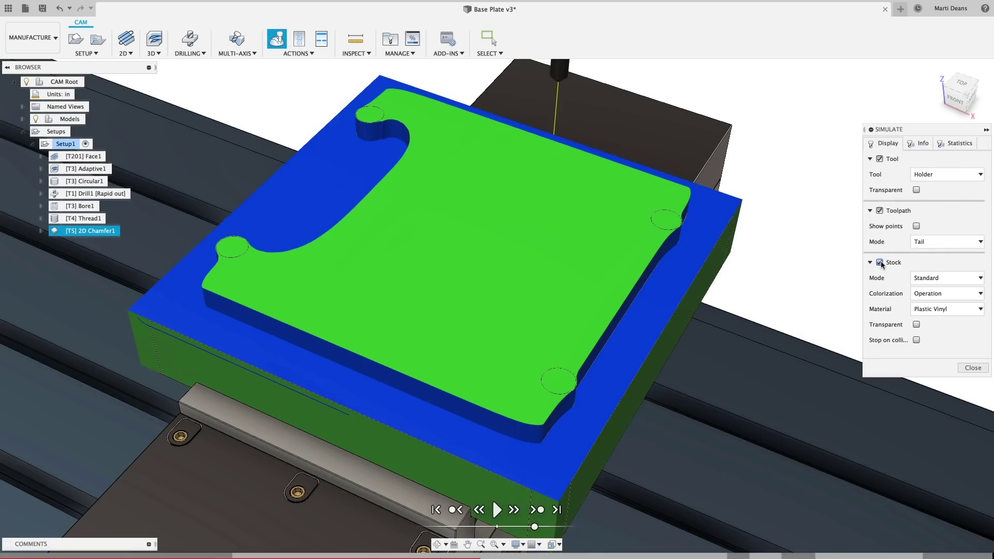
click(942, 294)
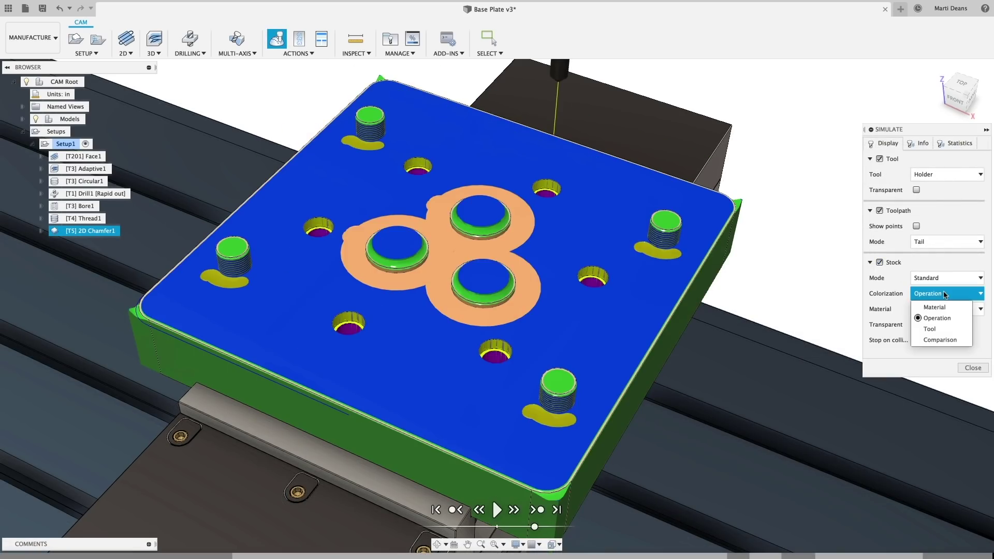
click(939, 339)
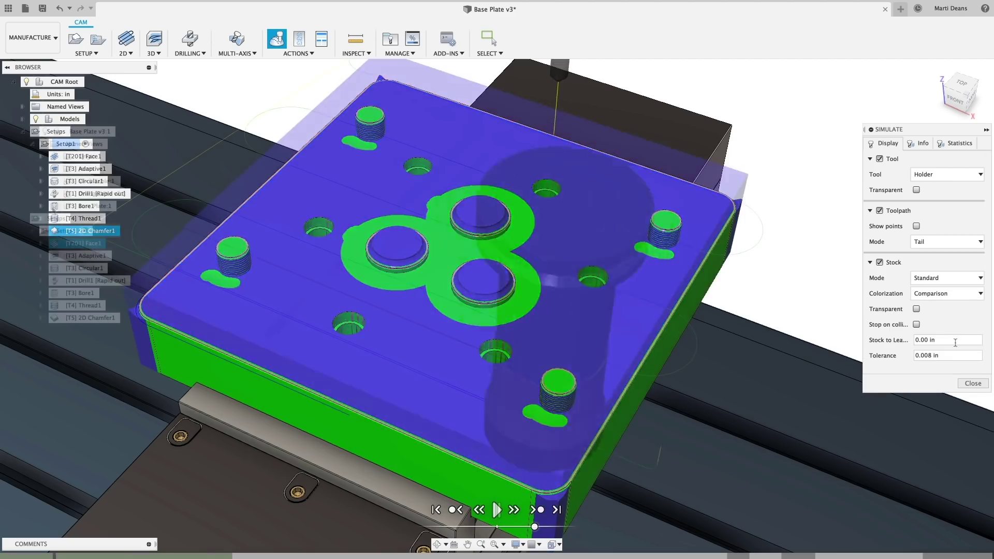
click(496, 510)
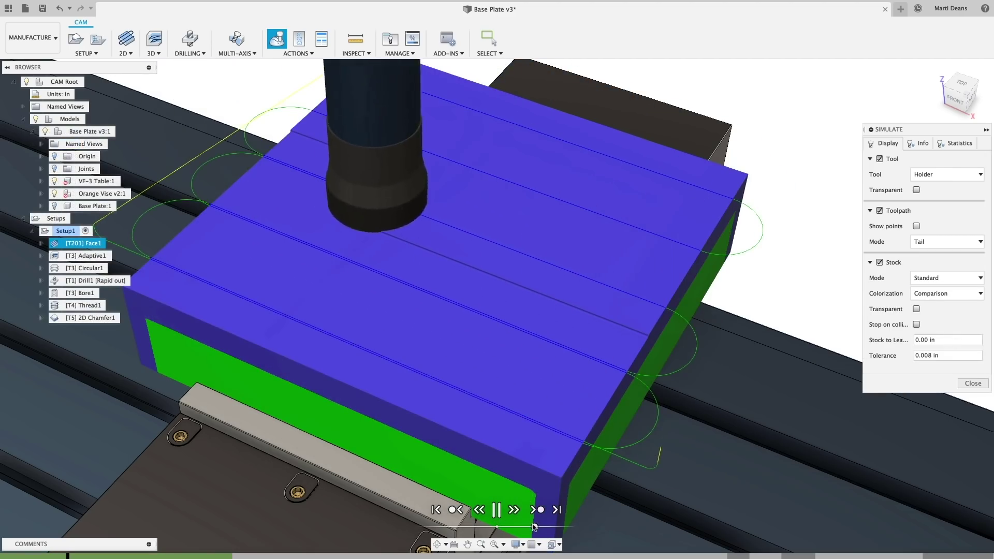